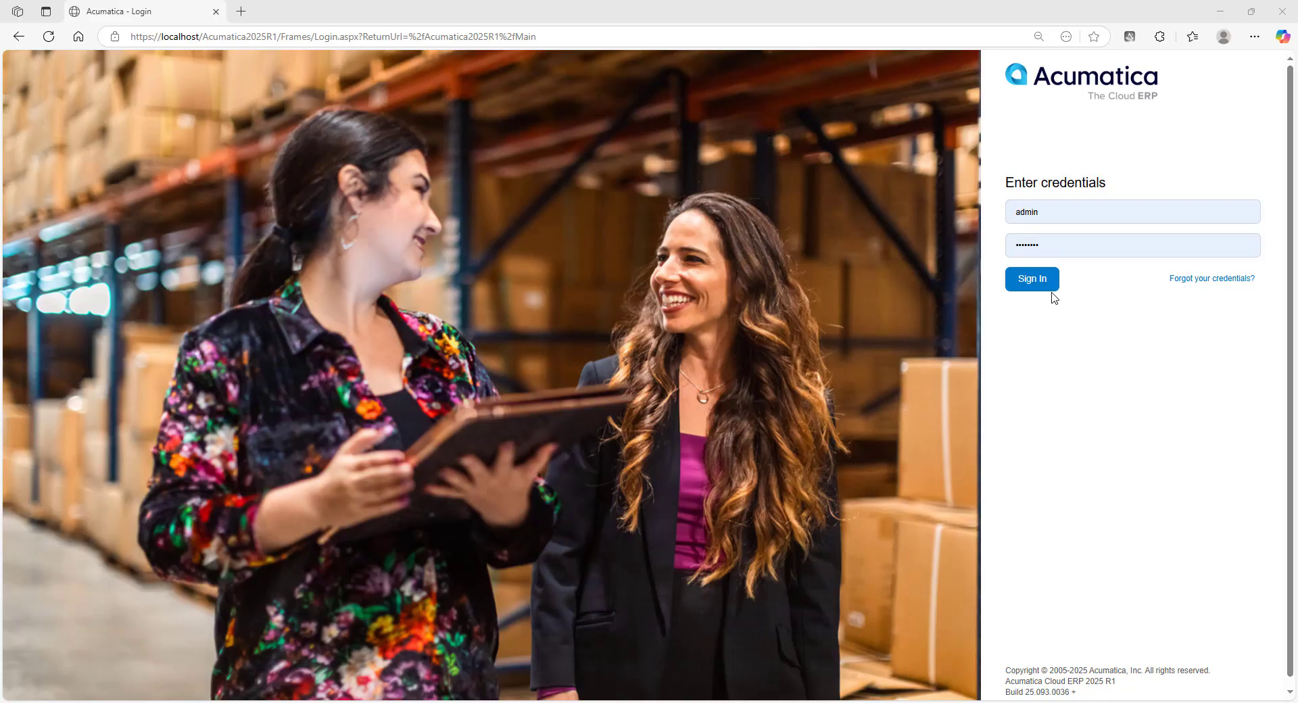
- Sign in to Acumatica and open the Generic Inquiry form from Favorites
{"action": "left_click", "coordinate": [1032, 279]}
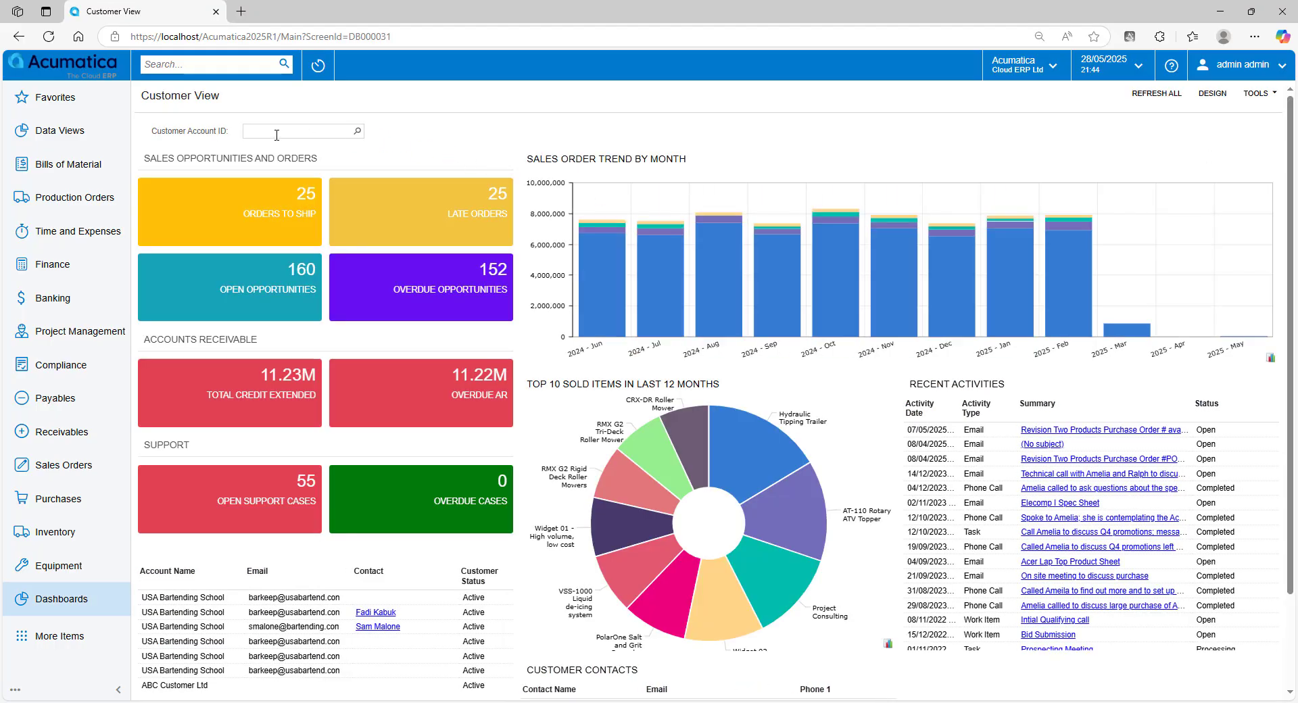
{"action": "left_click", "coordinate": [47, 103]}
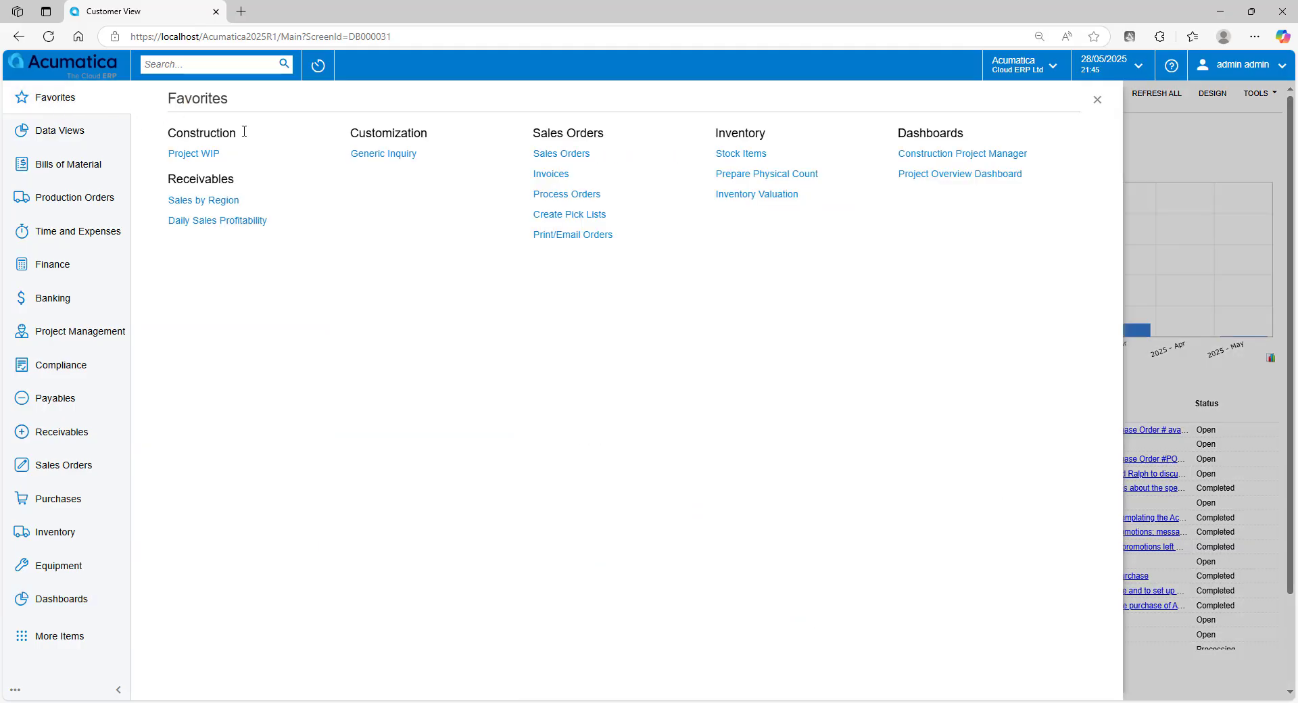
{"action": "left_click", "coordinate": [382, 154]}
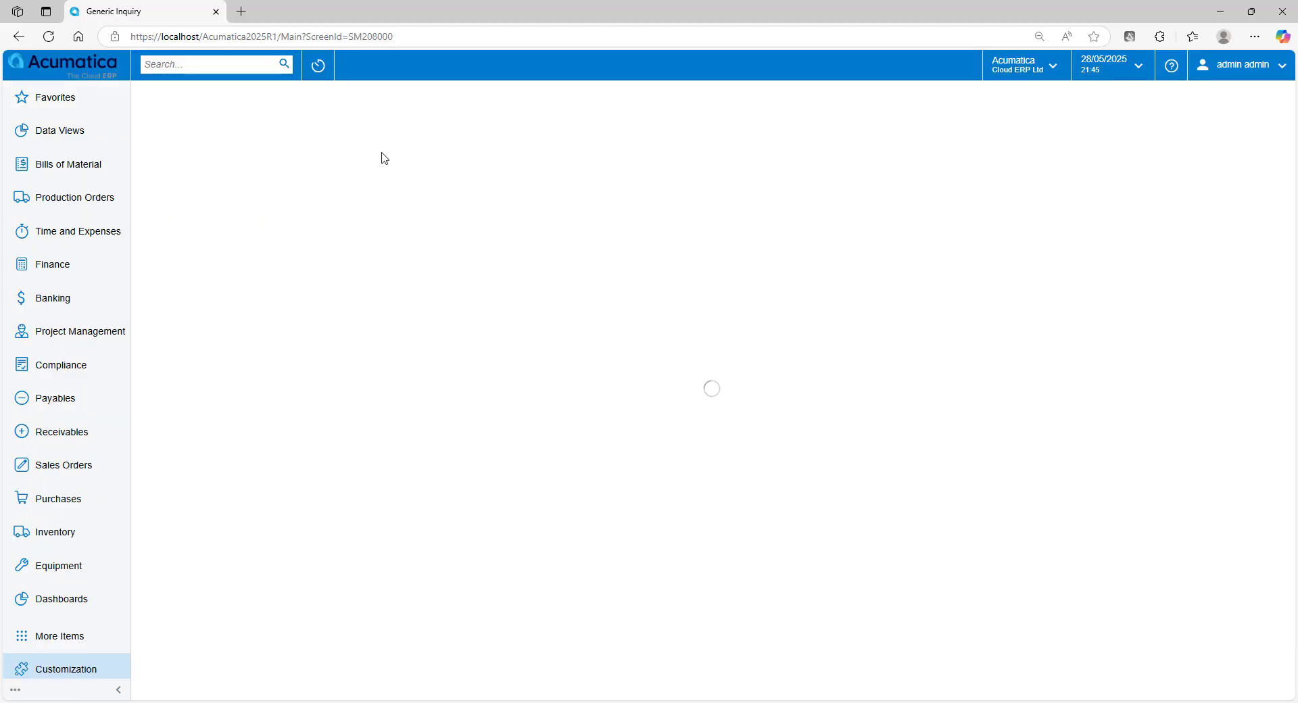
- Load the generic inquiry 123 and review the fields in its results grid
{"action": "left_click", "coordinate": [345, 161]}
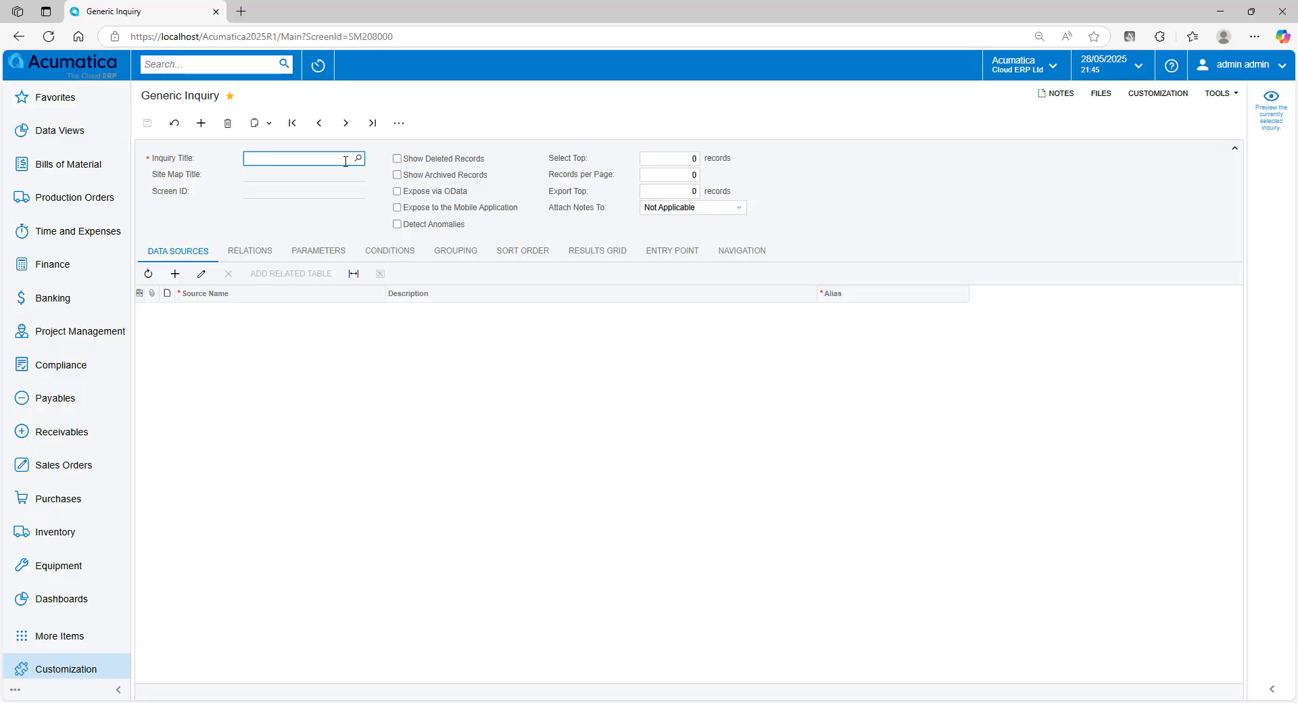
{"action": "type", "text": "123"}
{"action": "key", "text": "Tab"}
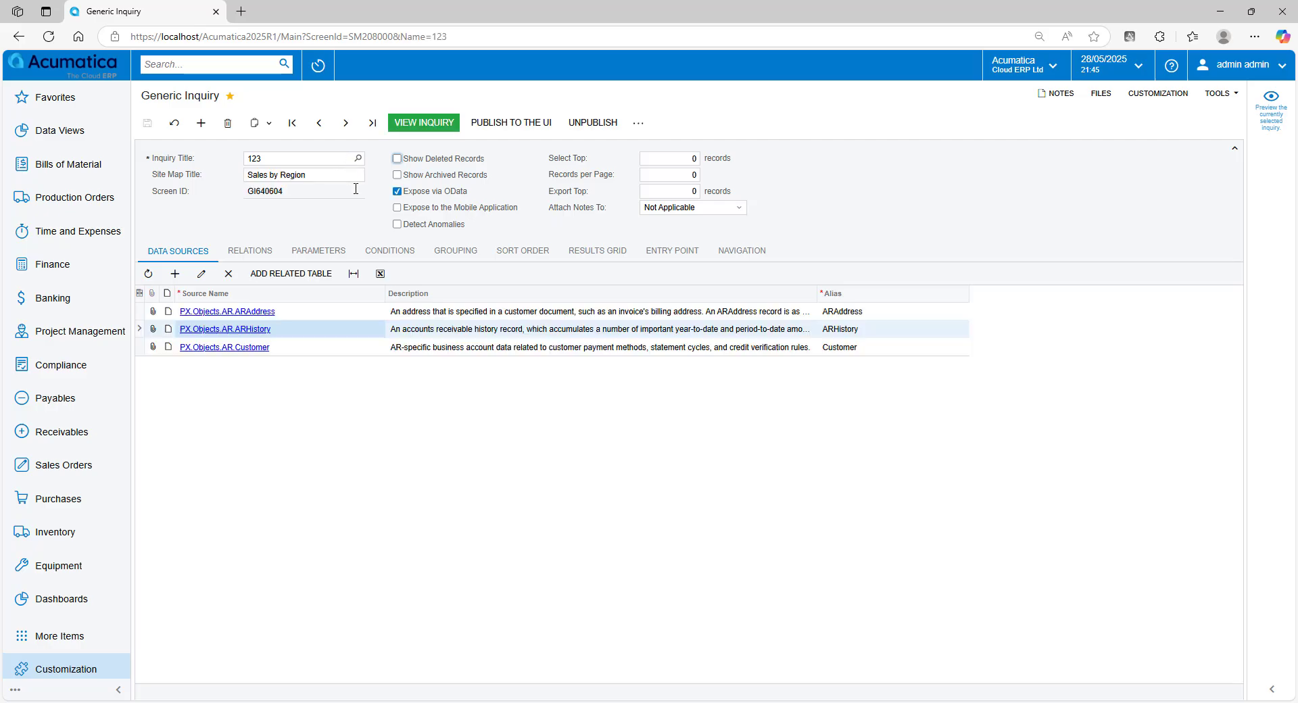
{"action": "left_click", "coordinate": [598, 254]}
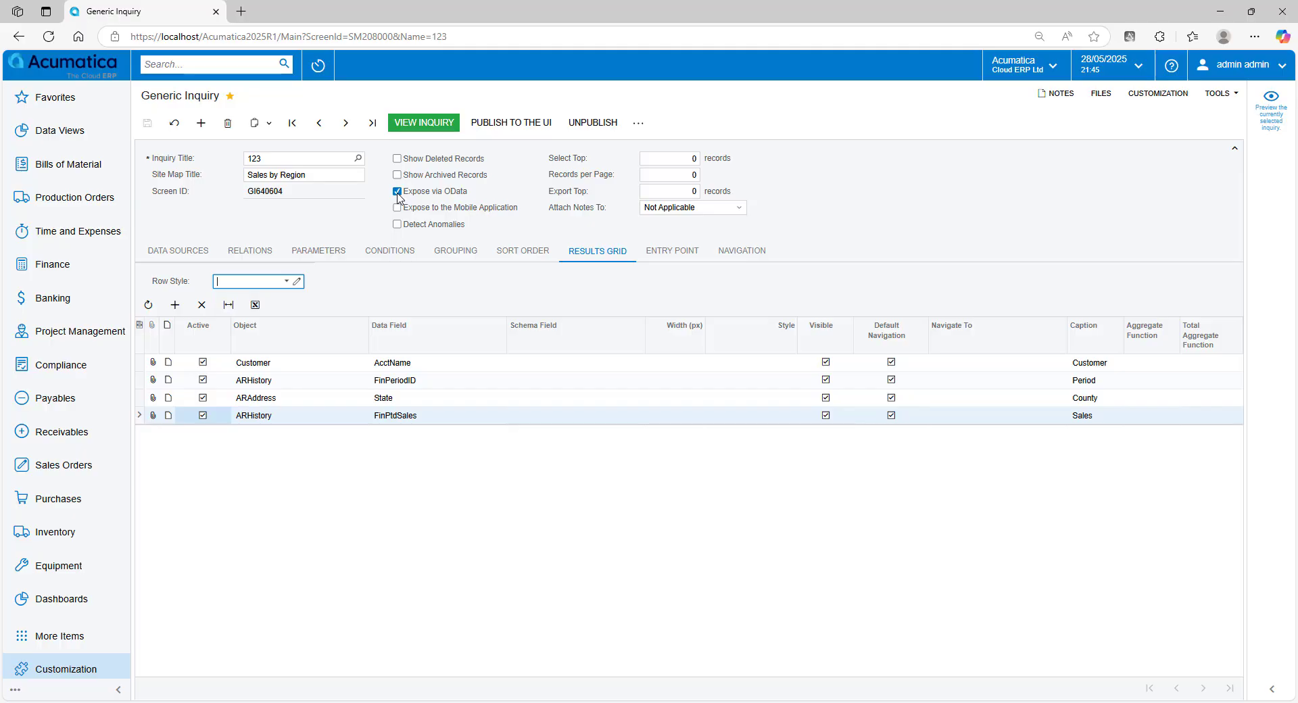
- Open the Sales by Region inquiry from Receivables, export it to Excel, and open the downloaded workbook
{"action": "left_click", "coordinate": [65, 433]}
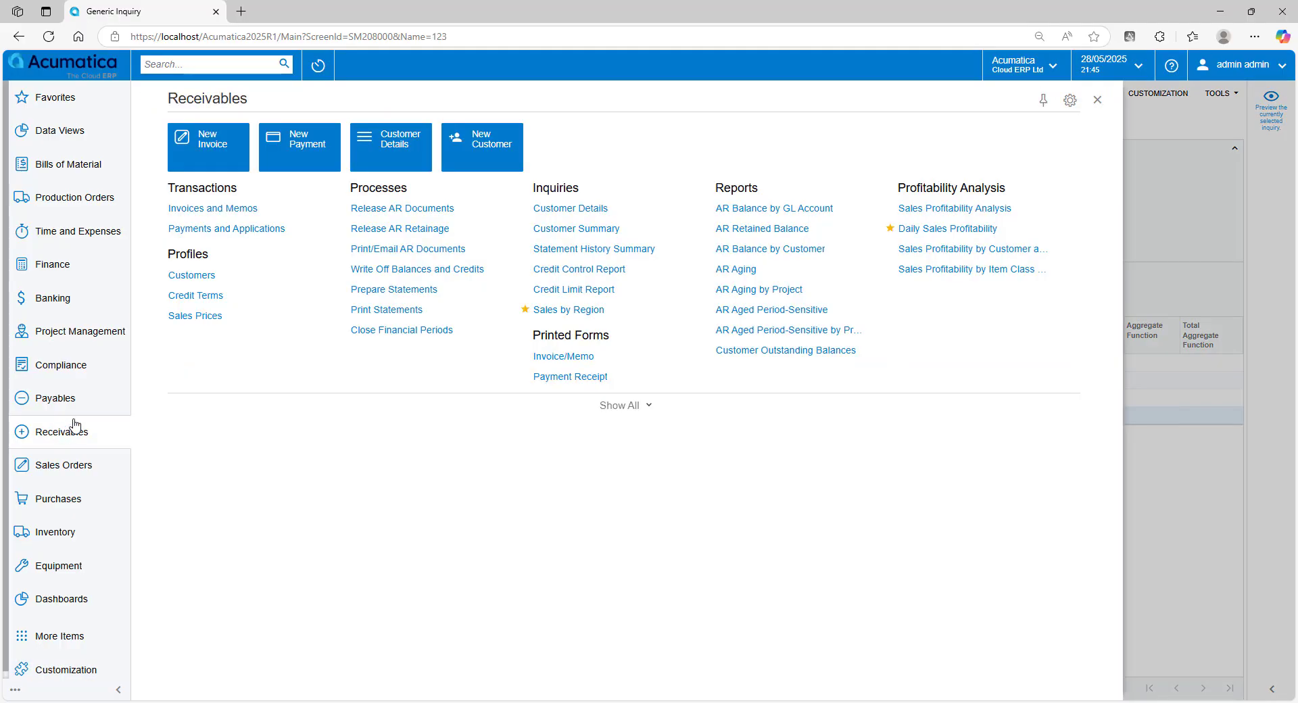
{"action": "left_click", "coordinate": [569, 311]}
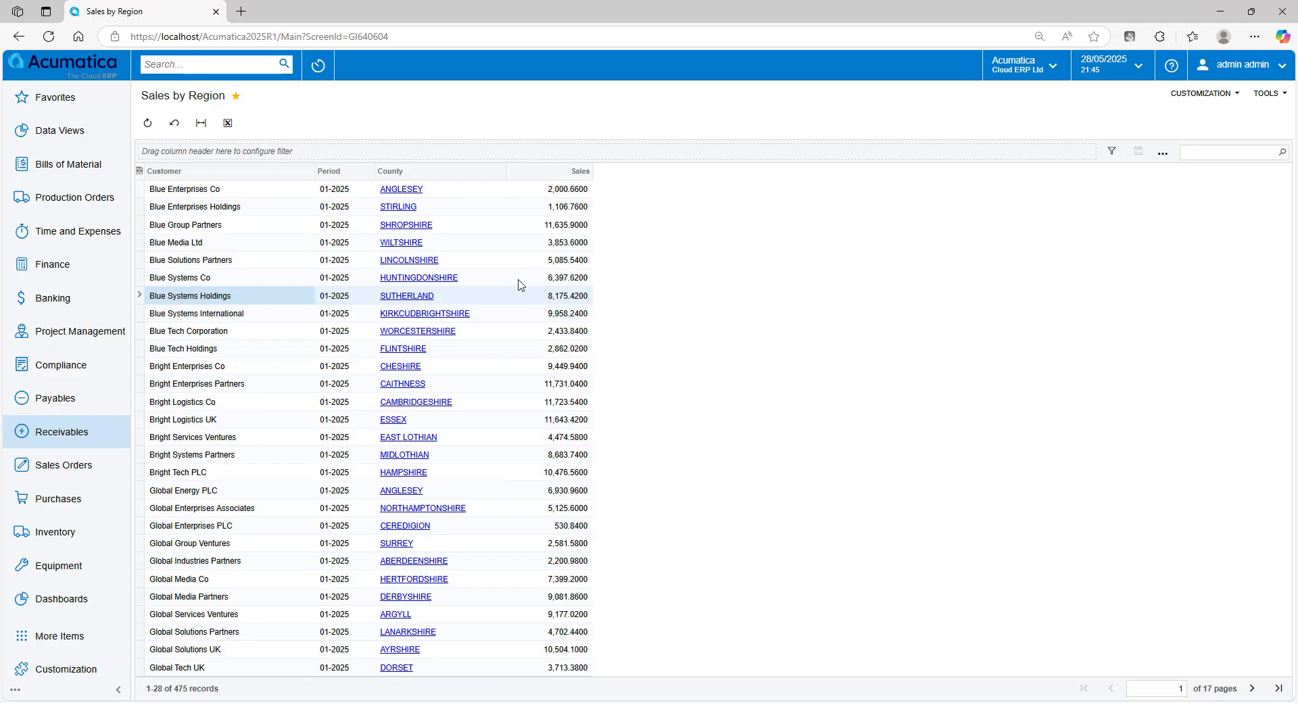
{"action": "left_click", "coordinate": [228, 124]}
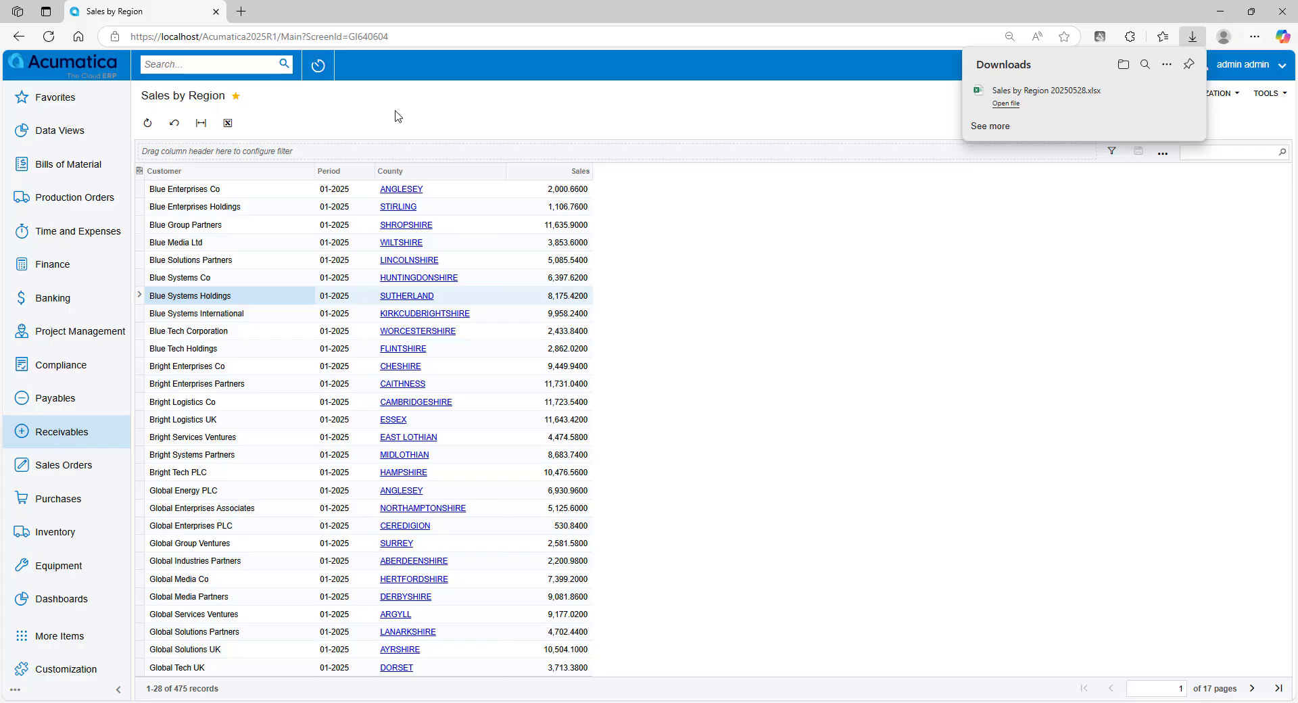
{"action": "left_click", "coordinate": [1007, 104]}
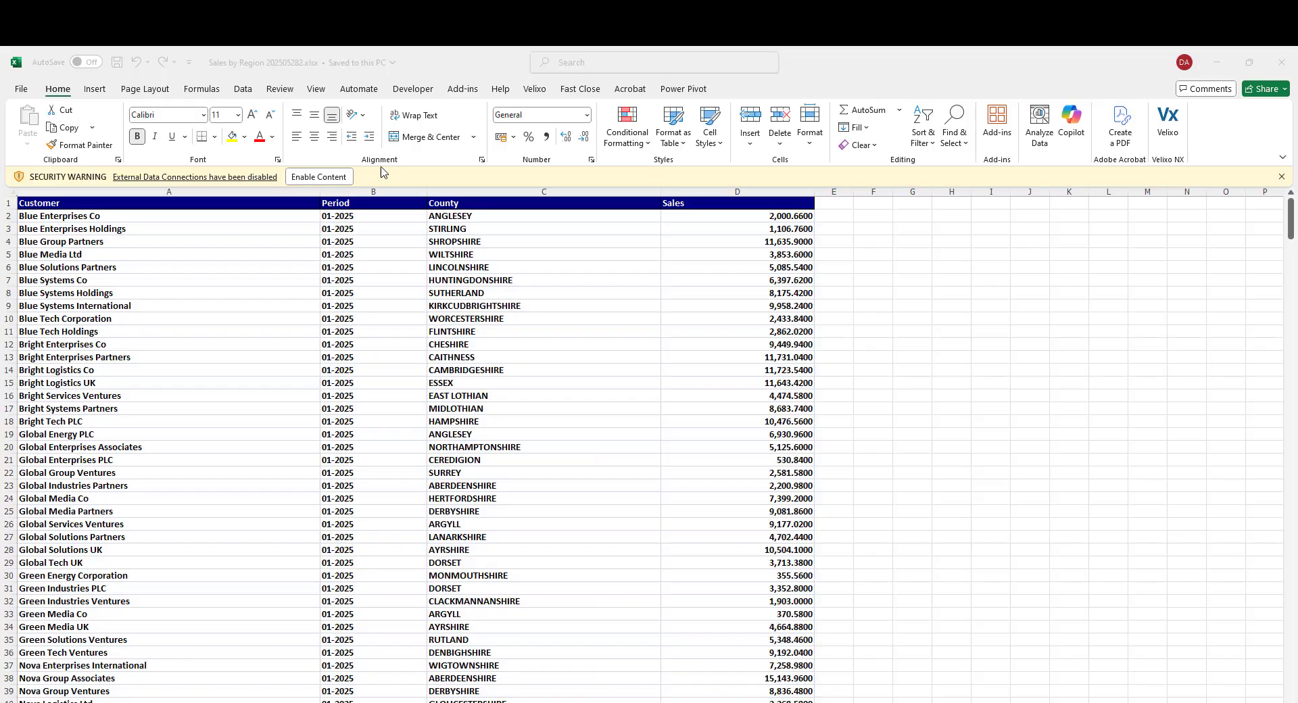
- Enable the workbook's content and refresh all data, signing in with the admin username and account password
{"action": "left_click", "coordinate": [320, 177]}
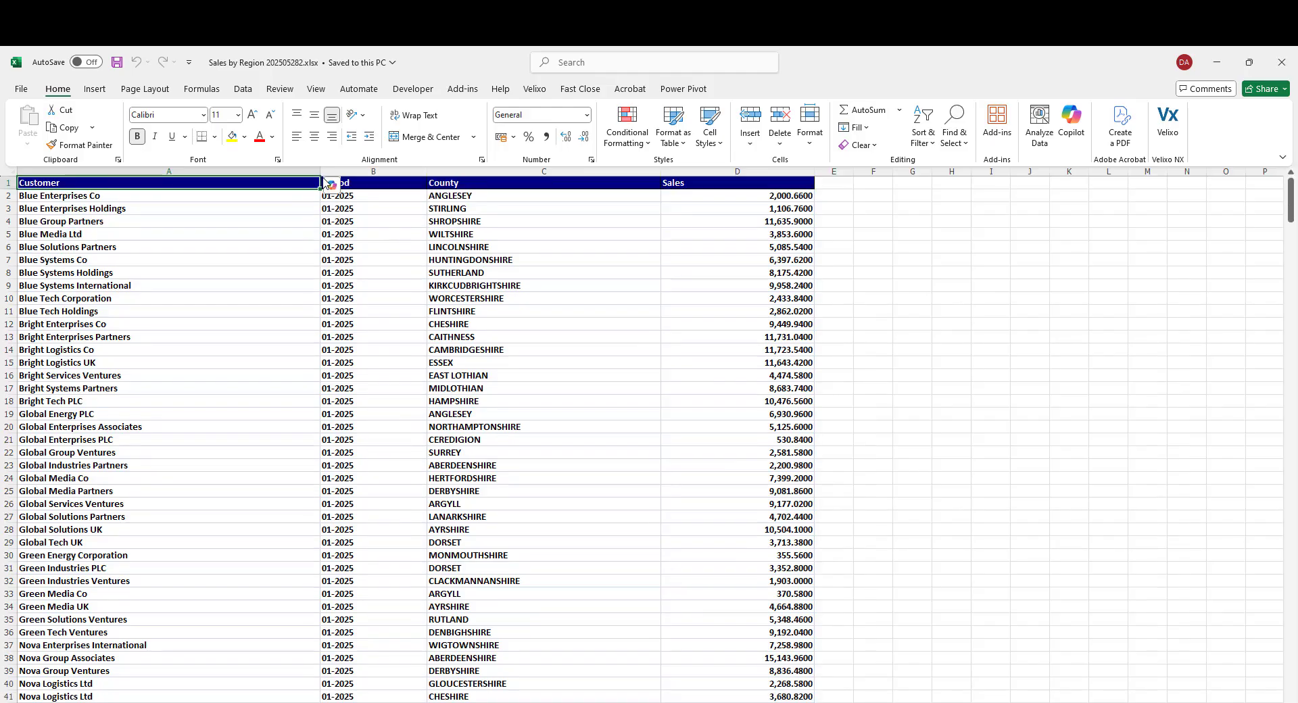
{"action": "left_click", "coordinate": [244, 92]}
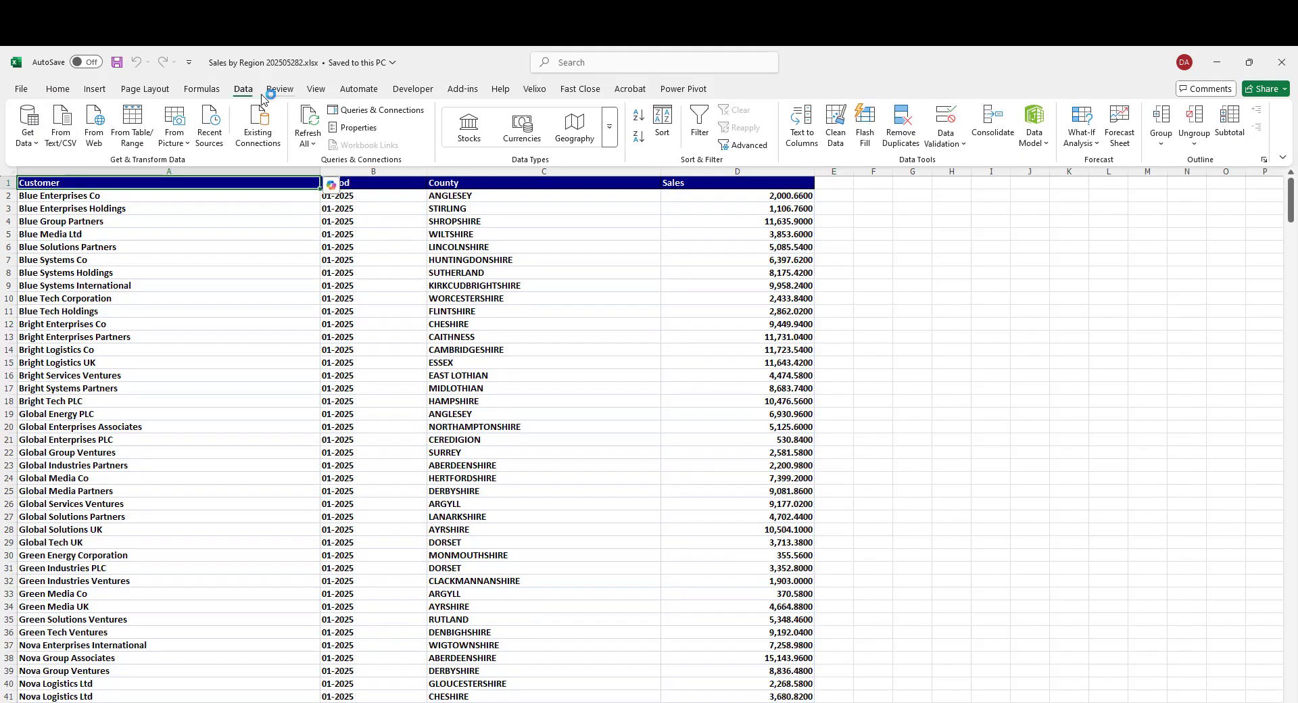
{"action": "left_click", "coordinate": [309, 121]}
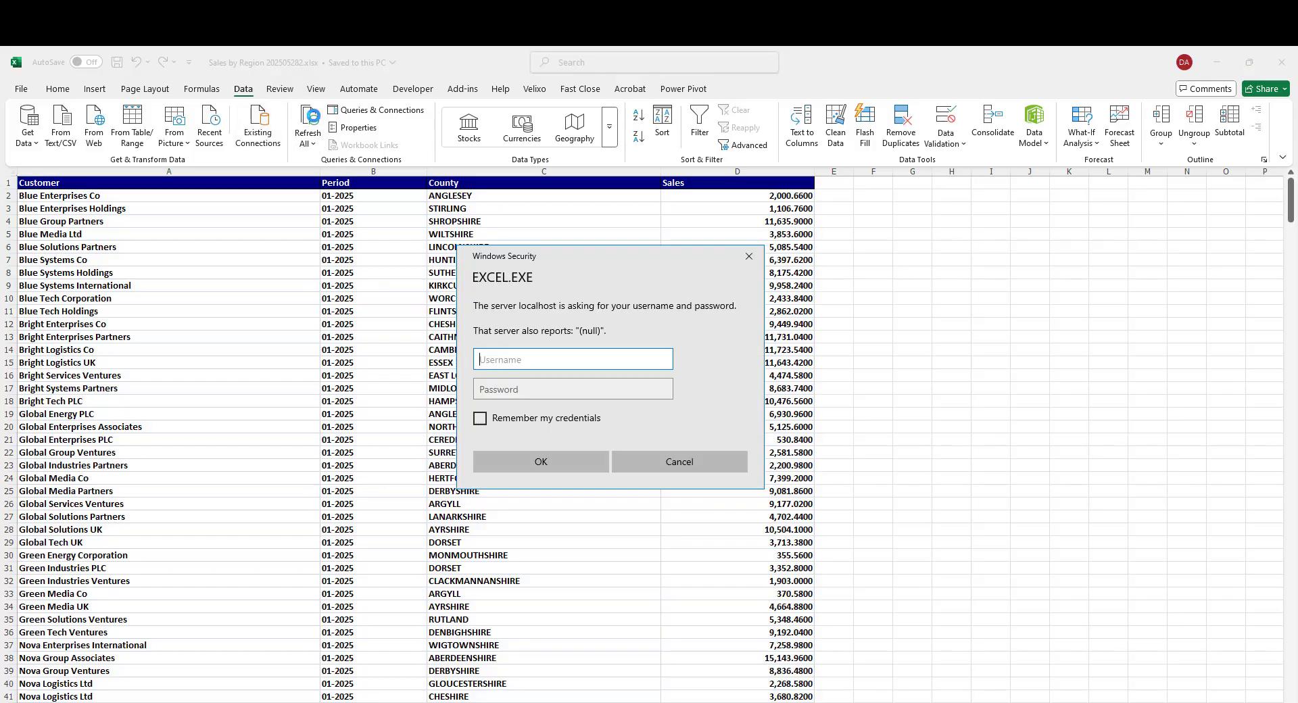
{"action": "type", "text": "admin"}
{"action": "key", "text": "Tab"}
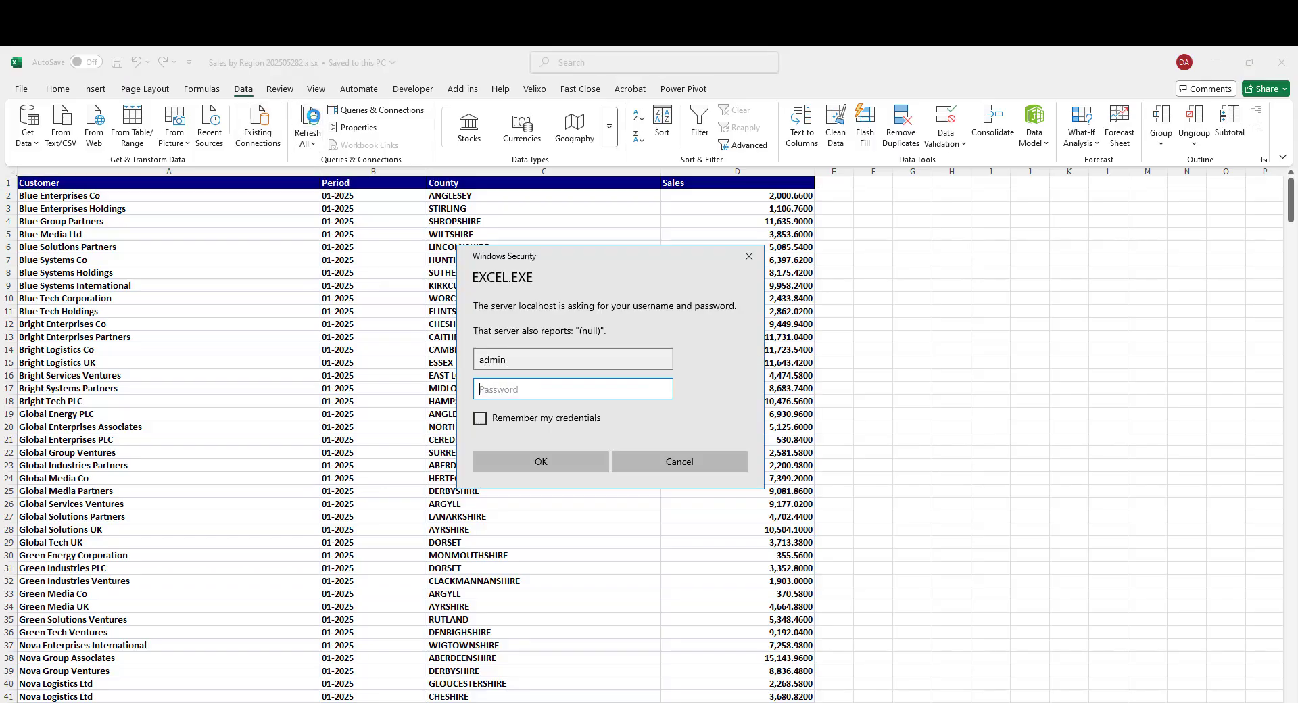
{"action": "type", "text": "•••••••"}
{"action": "key", "text": "Return"}
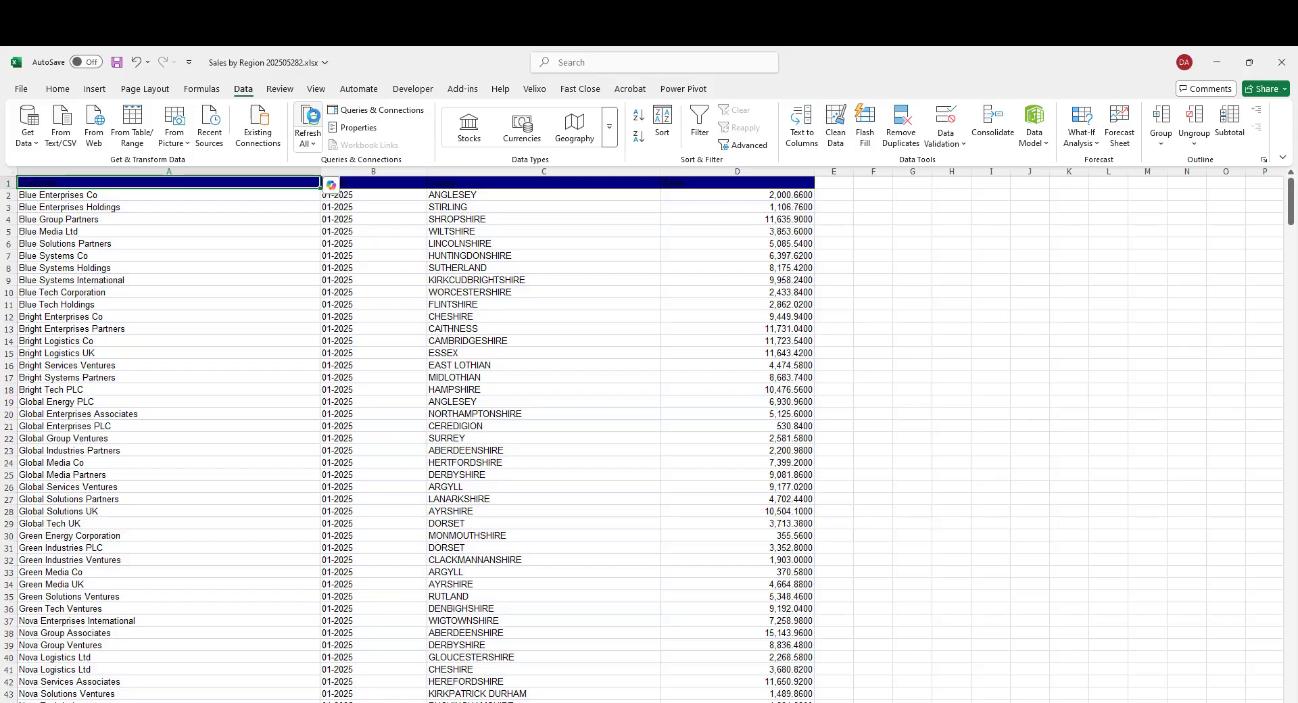
- Convert the County column to the Geography data type, choosing Stirling, Scotland for the ambiguous entry
{"action": "left_click", "coordinate": [468, 197]}
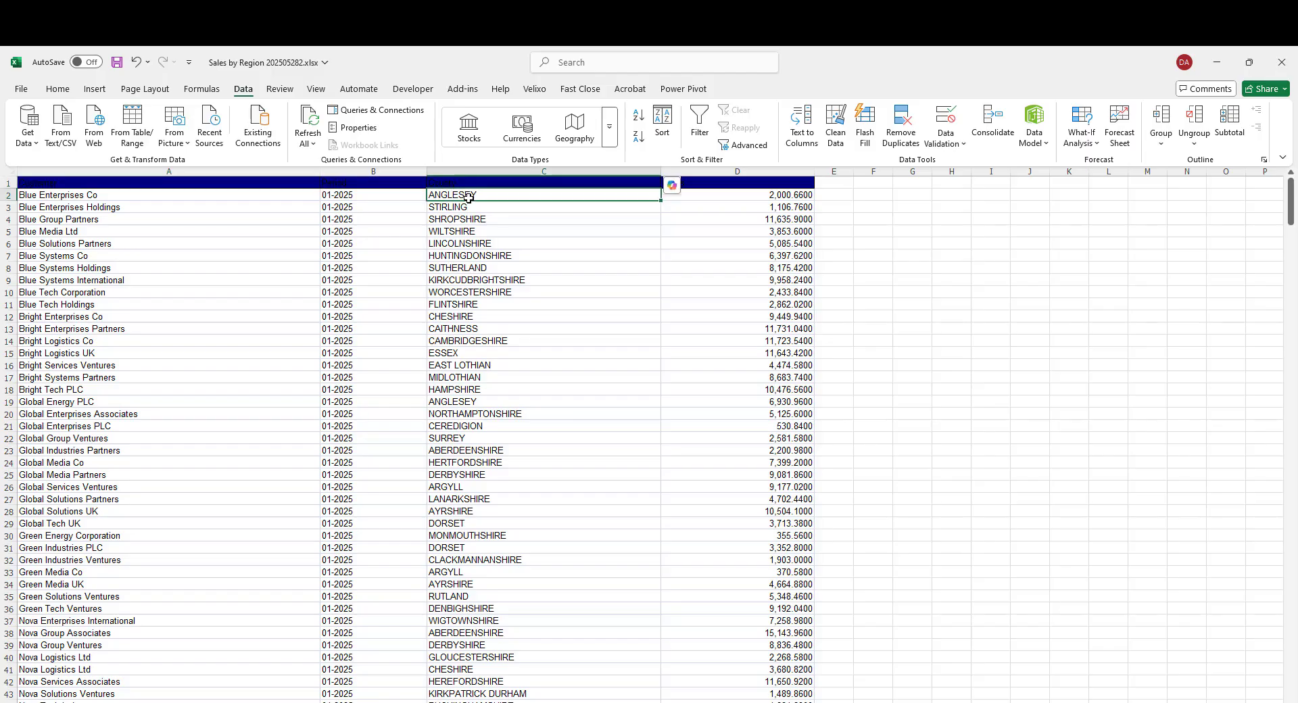
{"action": "key", "text": "ctrl+shift+Down"}
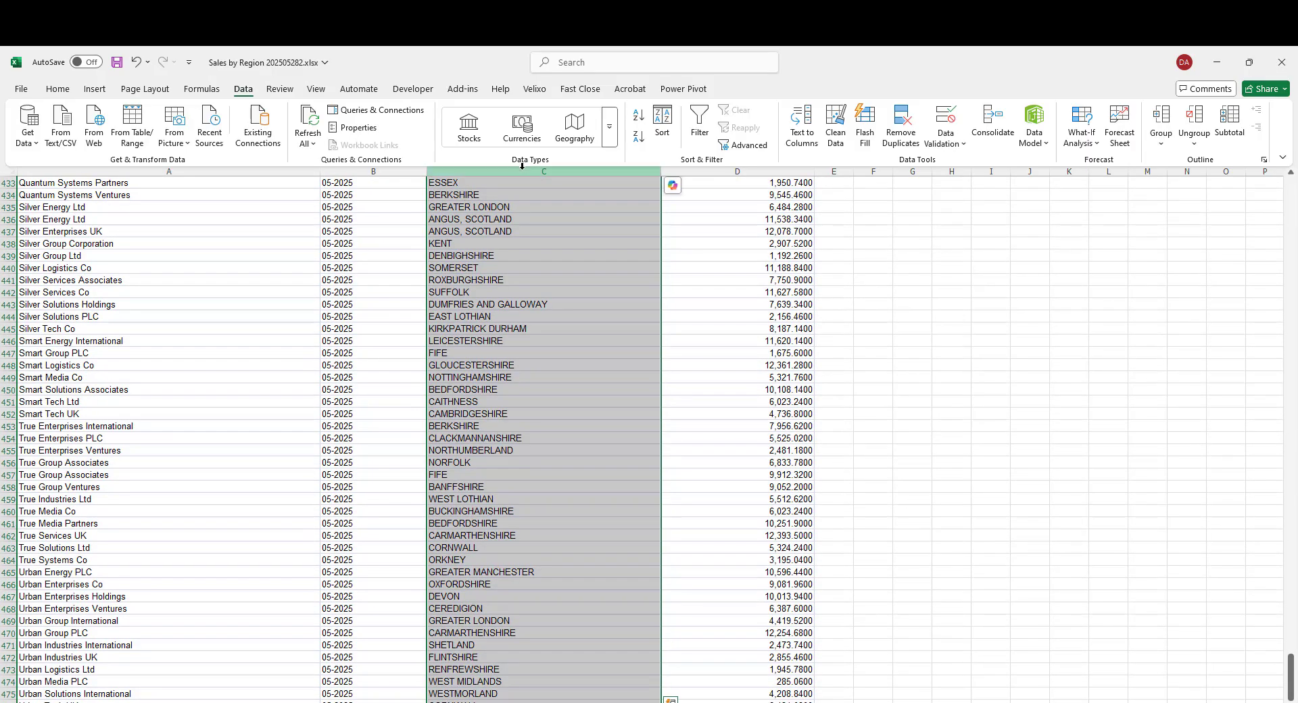
{"action": "left_click", "coordinate": [592, 137]}
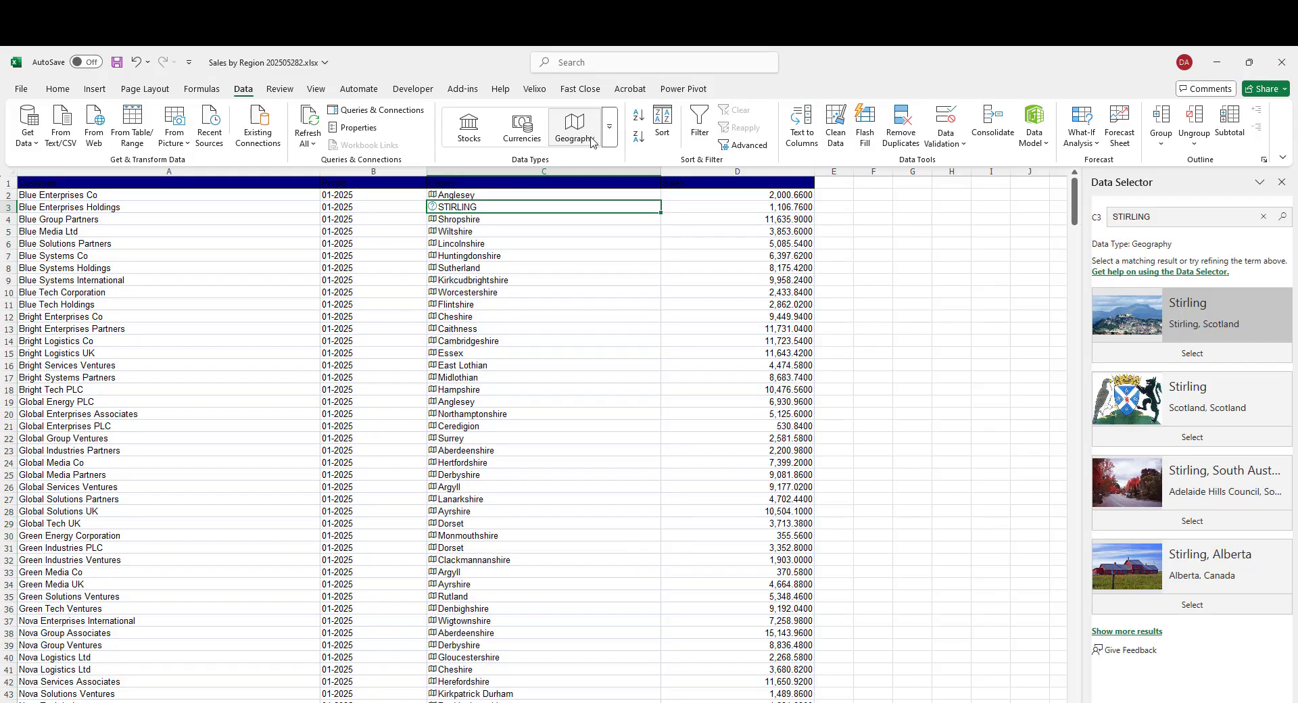
{"action": "left_click", "coordinate": [1190, 353]}
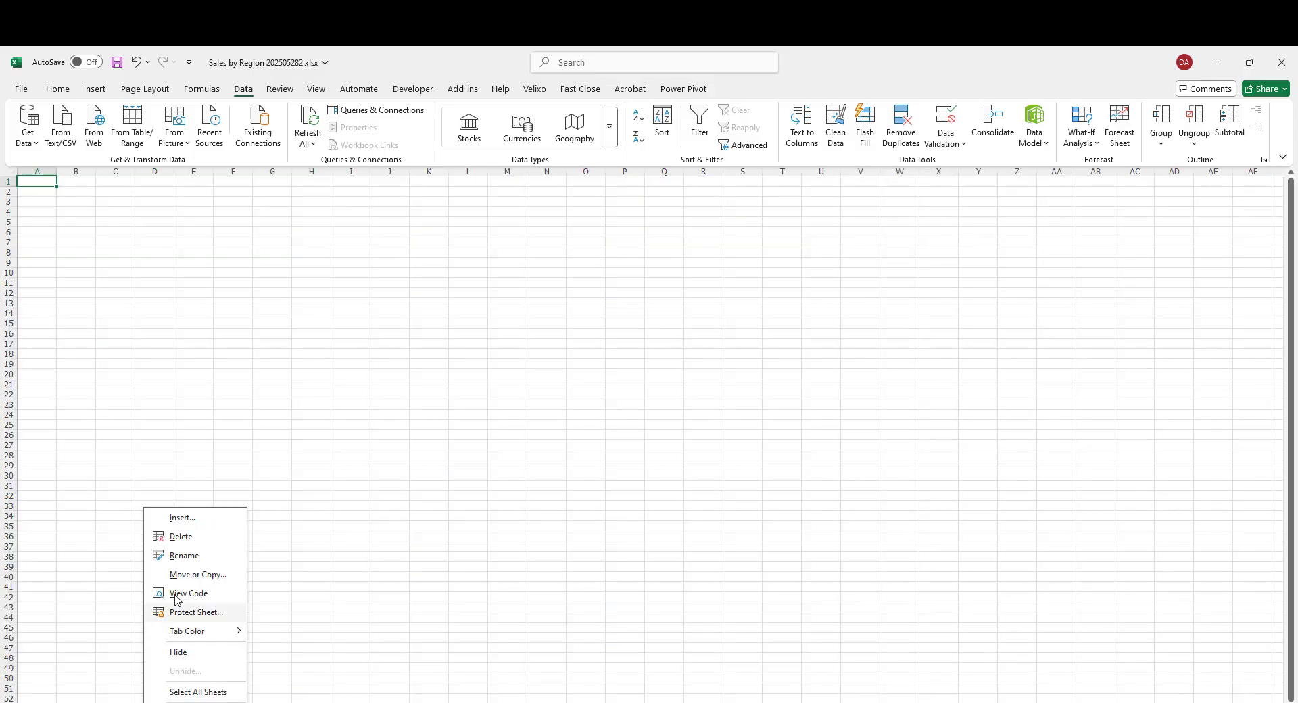
- On the blank new sheet, enter a formula in A1 referencing the Customer header cell of the data sheet
{"action": "left_click", "coordinate": [190, 557]}
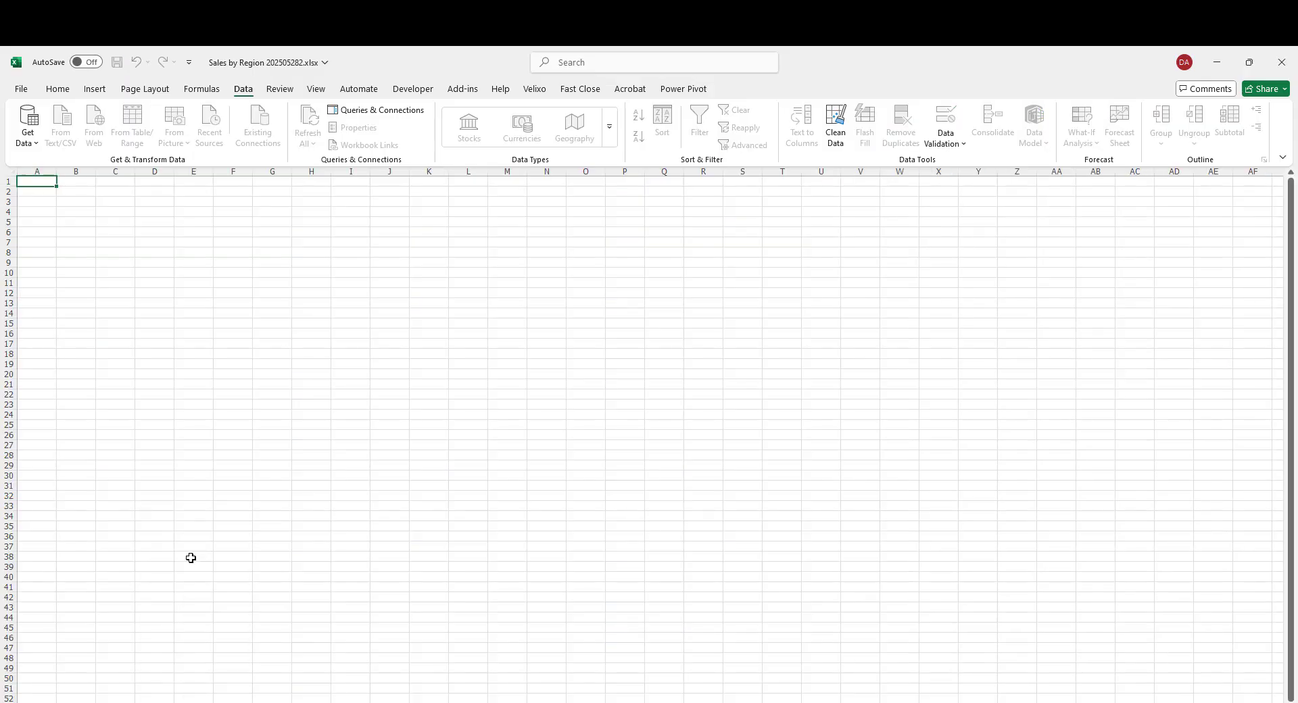
{"action": "key", "text": "Return"}
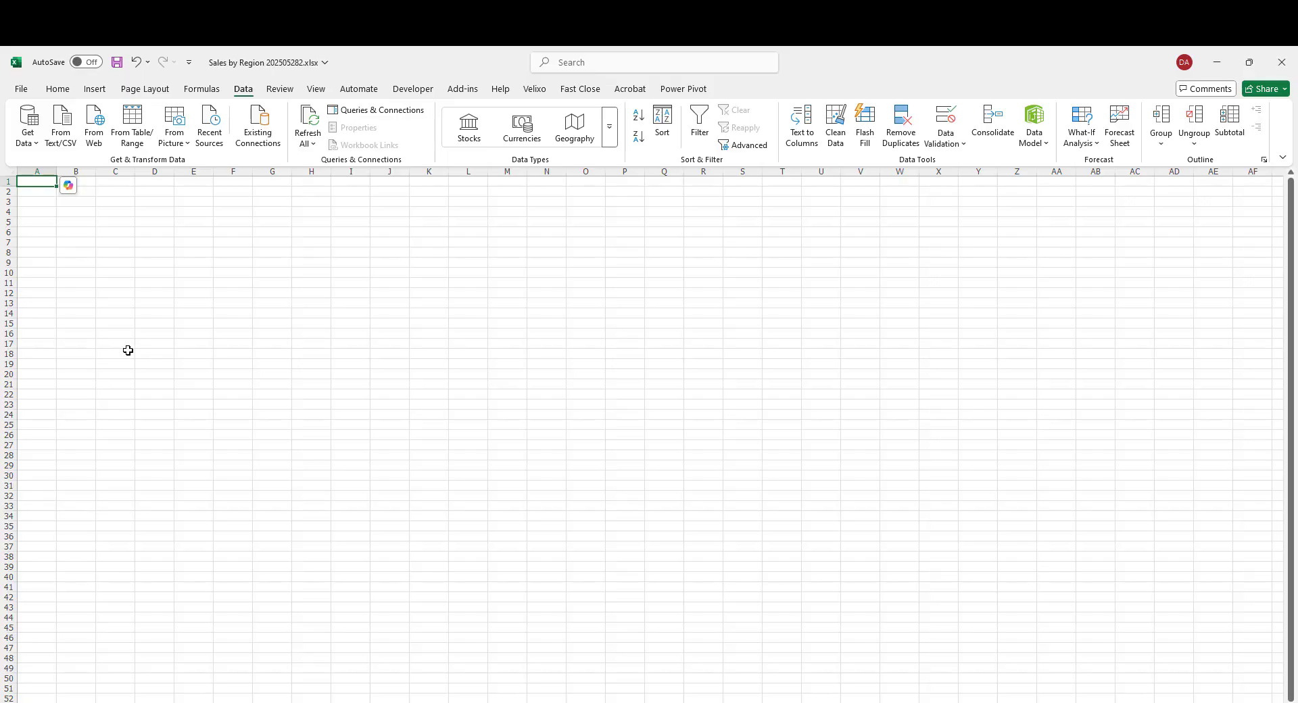
{"action": "key", "text": "ctrl"}
{"action": "scroll", "coordinate": [127, 350], "scroll_direction": "up", "scroll_amount": 1}
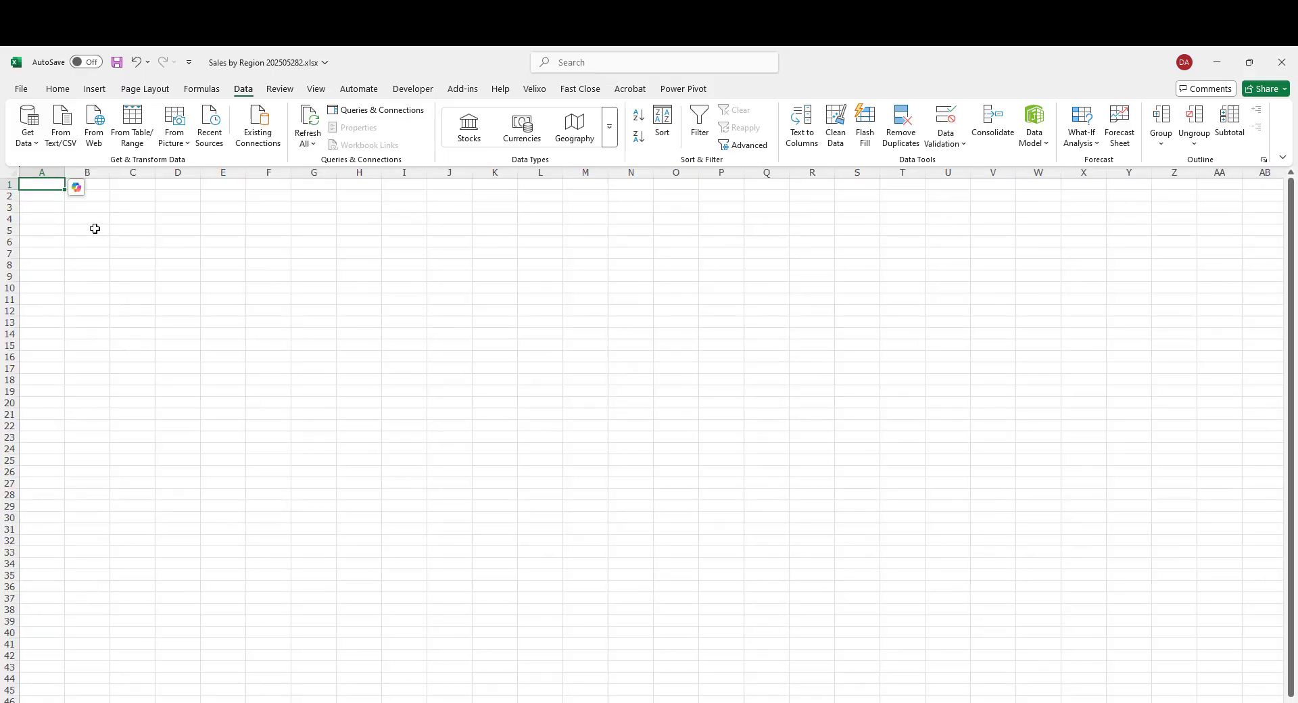
{"action": "type", "text": "="}
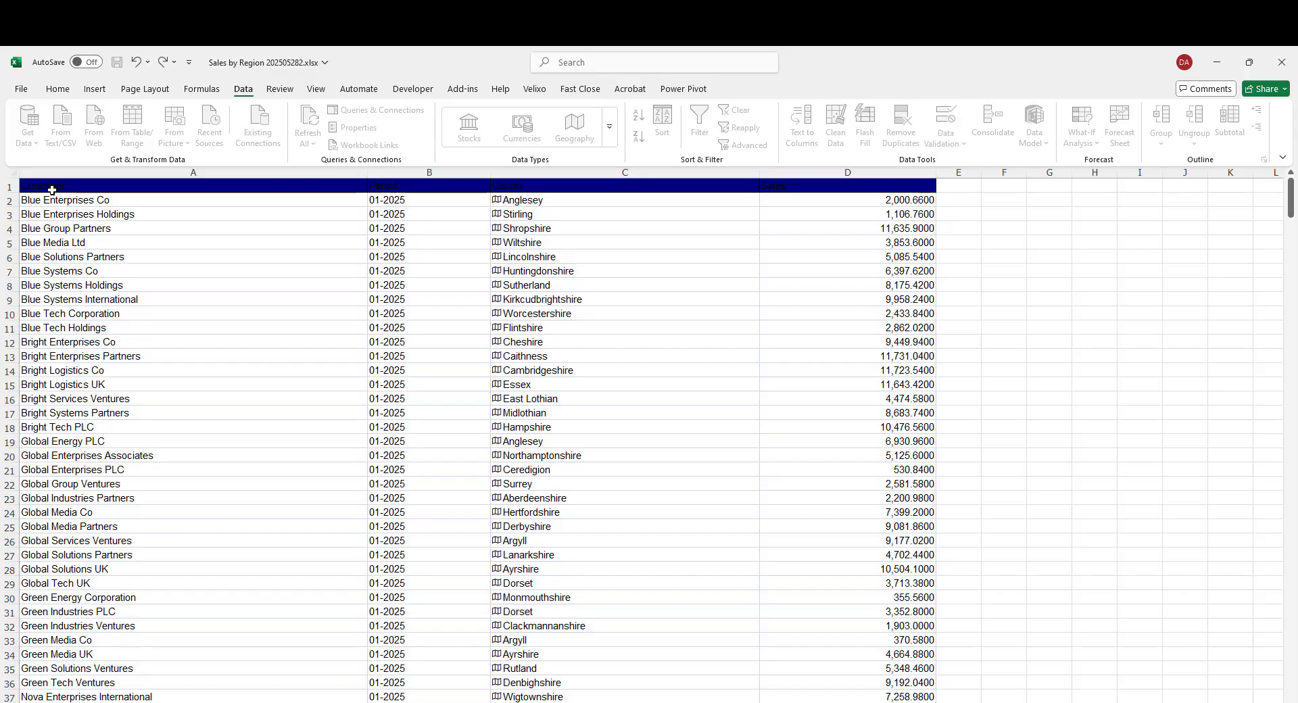
{"action": "key", "text": "ctrl+c"}
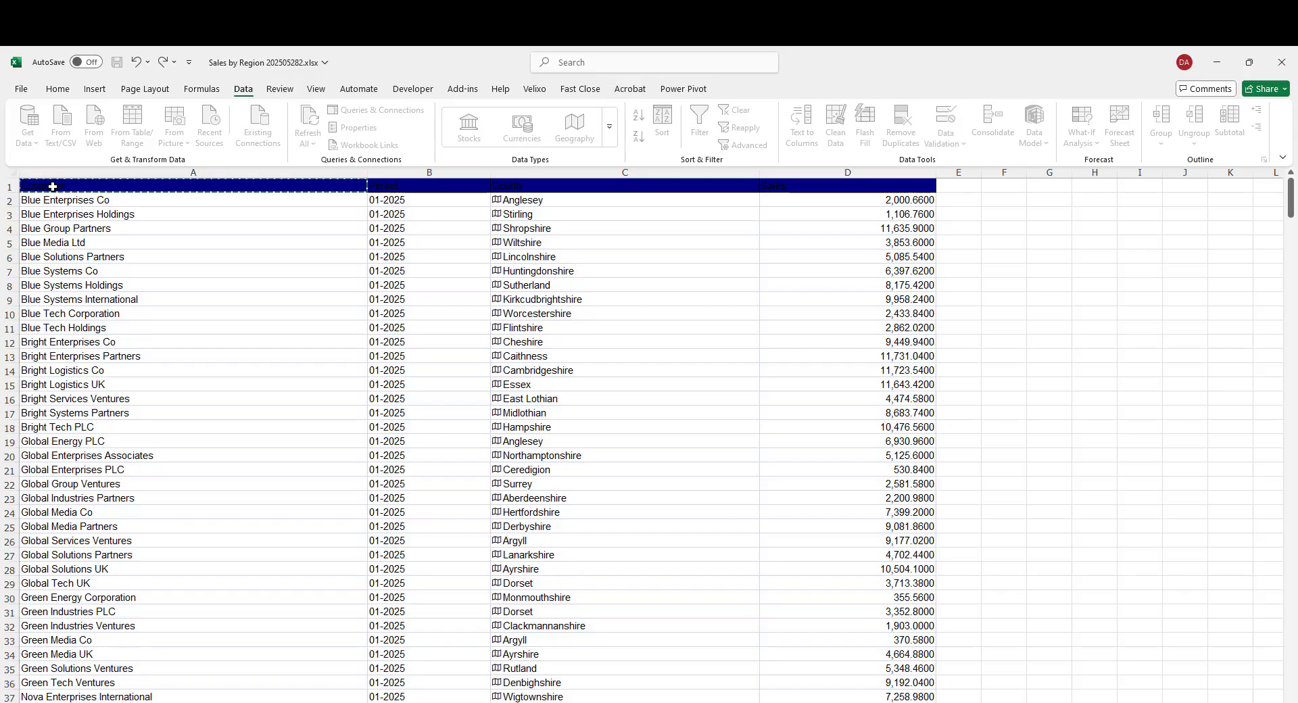
{"action": "key", "text": "Return"}
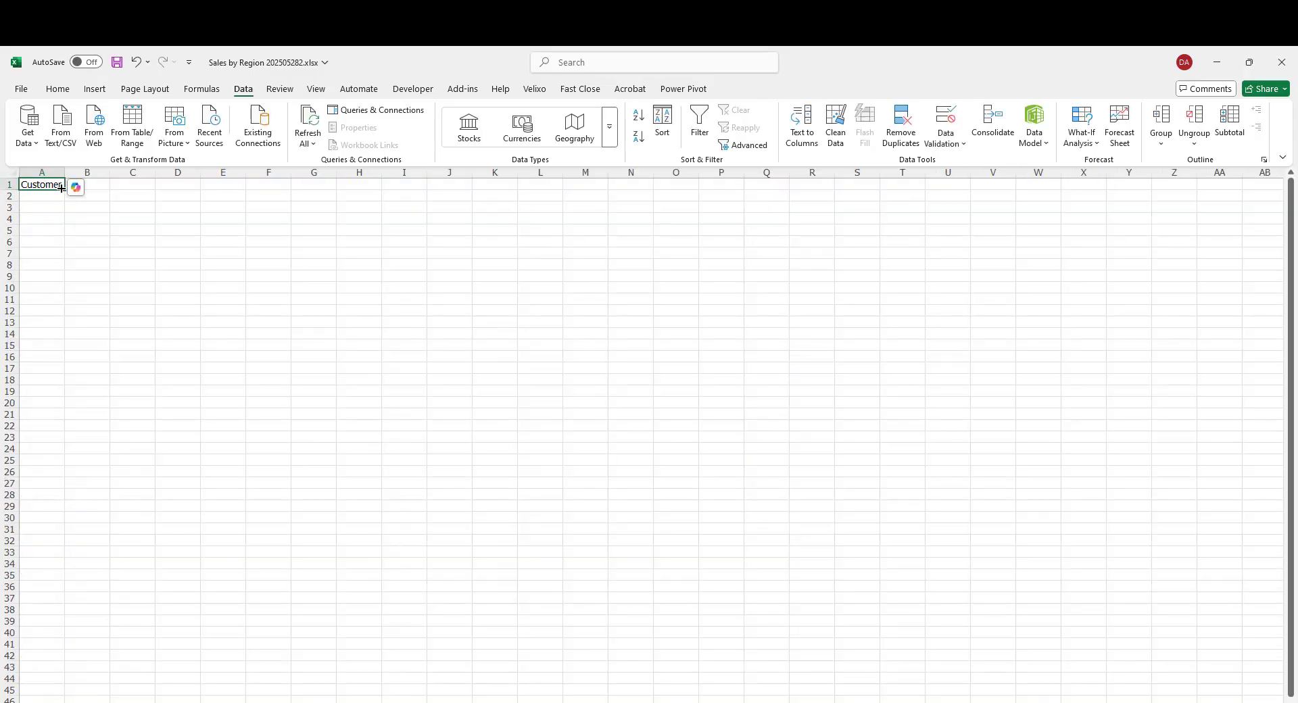
- Fill the linking formula across and down to D476 to mirror the whole exported data range
{"action": "left_click_drag", "start_coordinate": [62, 190], "coordinate": [227, 640]}
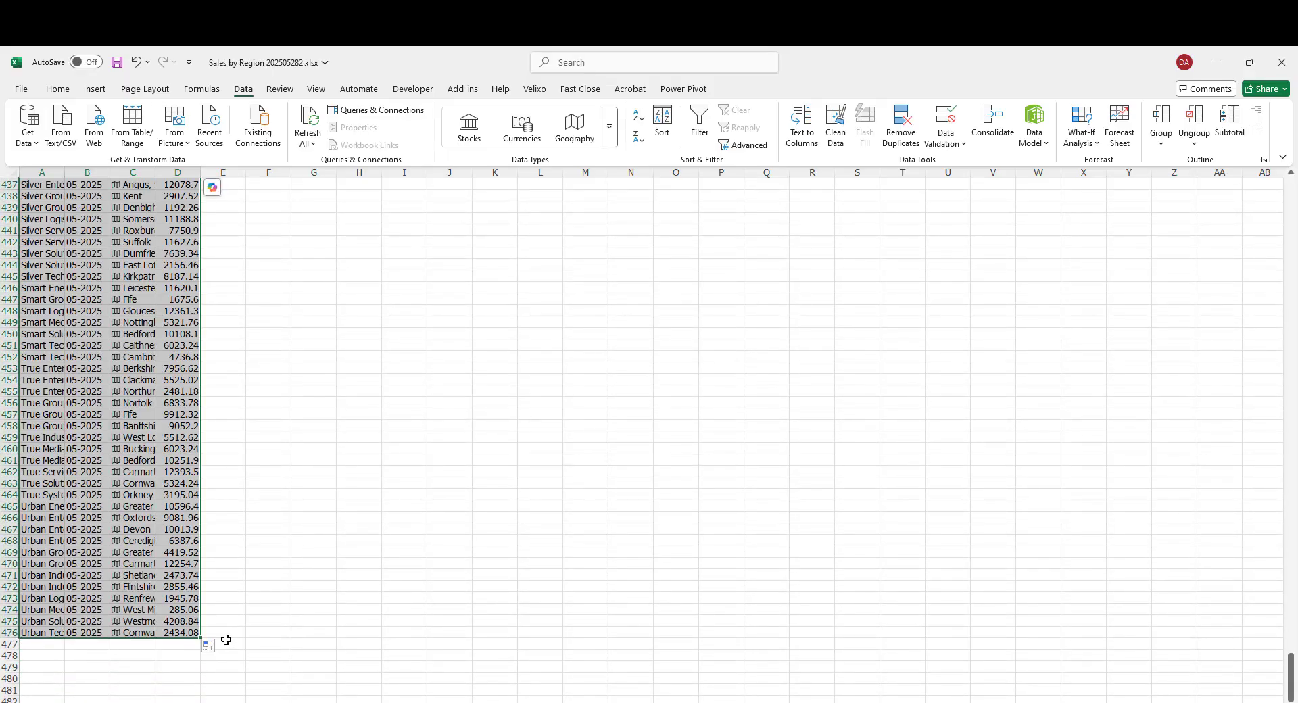
{"action": "key", "text": "ctrl+Home"}
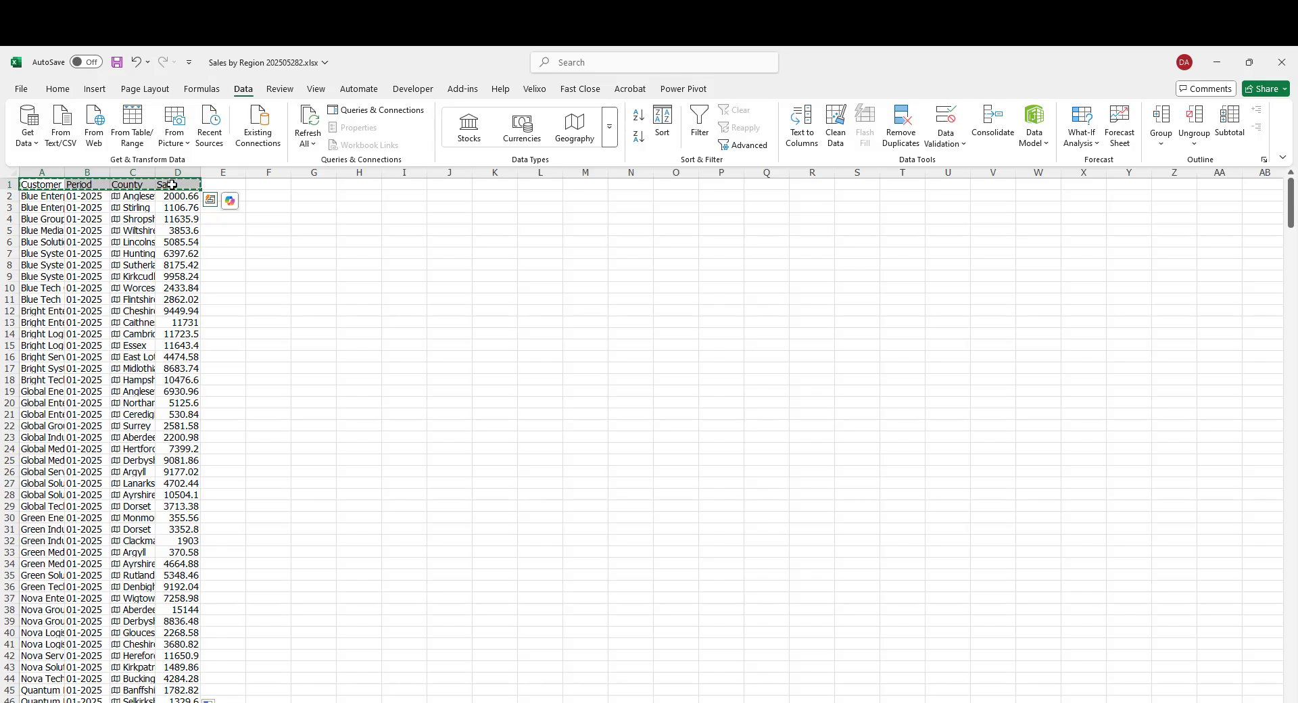
{"action": "right_click", "coordinate": [172, 185]}
{"action": "left_click", "coordinate": [223, 272]}
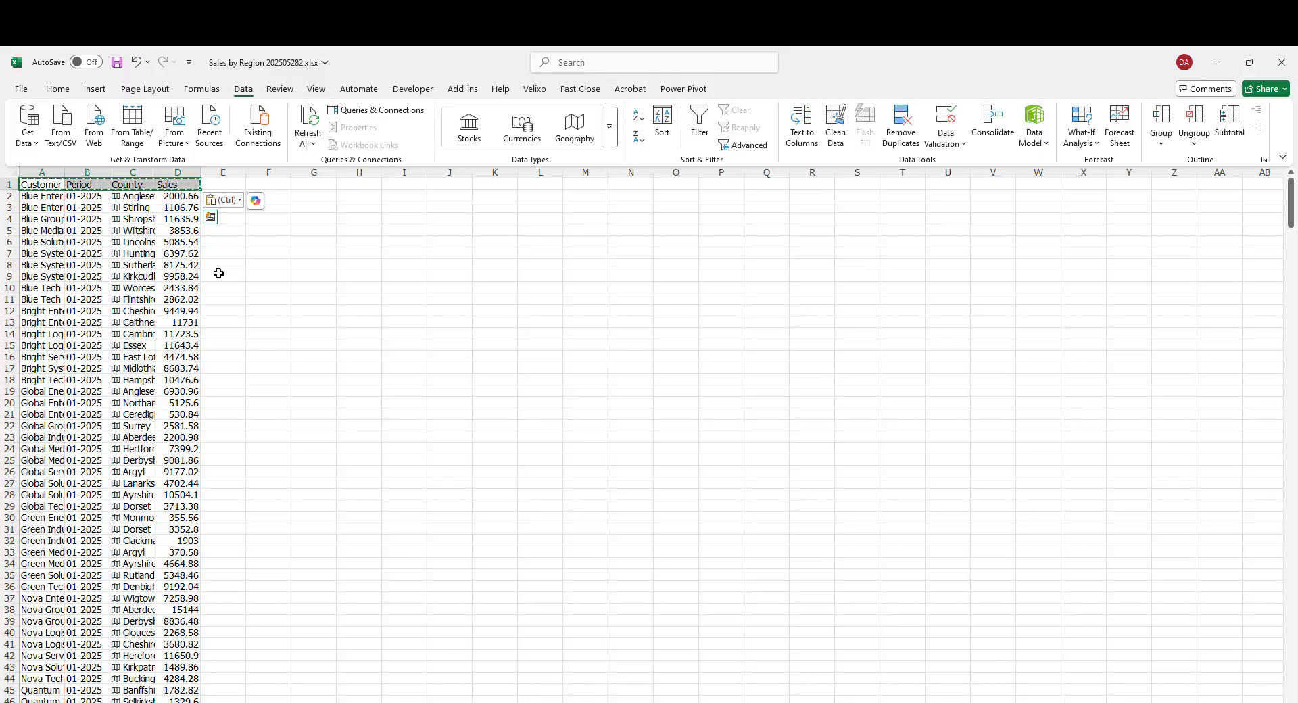
- Convert the mirrored range A1:D476 into a table with headers
{"action": "left_click", "coordinate": [54, 352]}
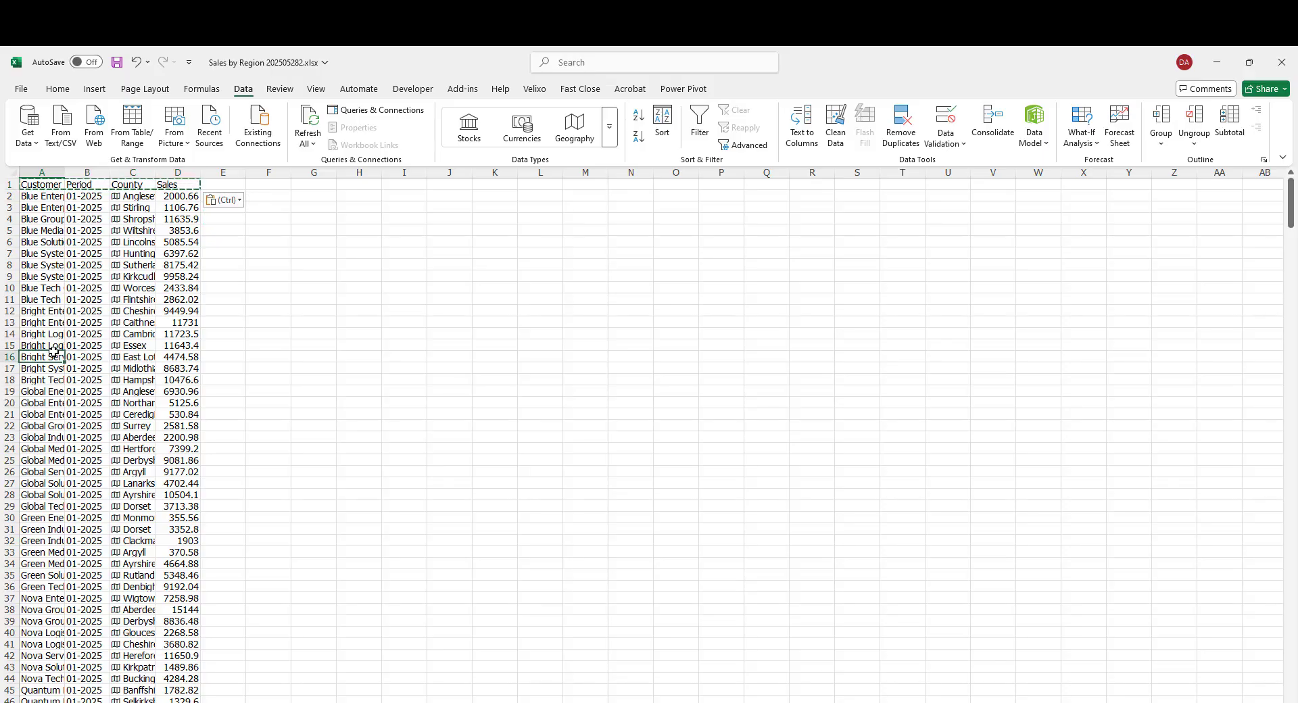
{"action": "key", "text": "ctrl+t"}
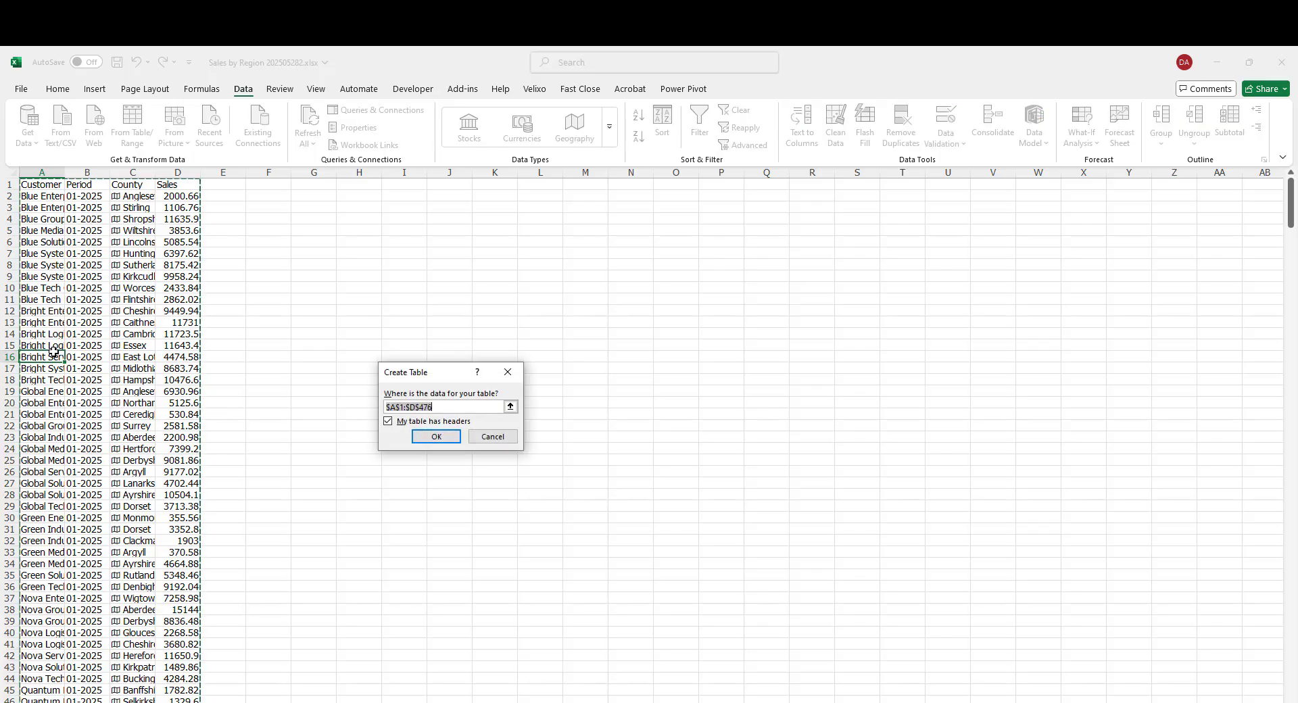
{"action": "left_click", "coordinate": [436, 436]}
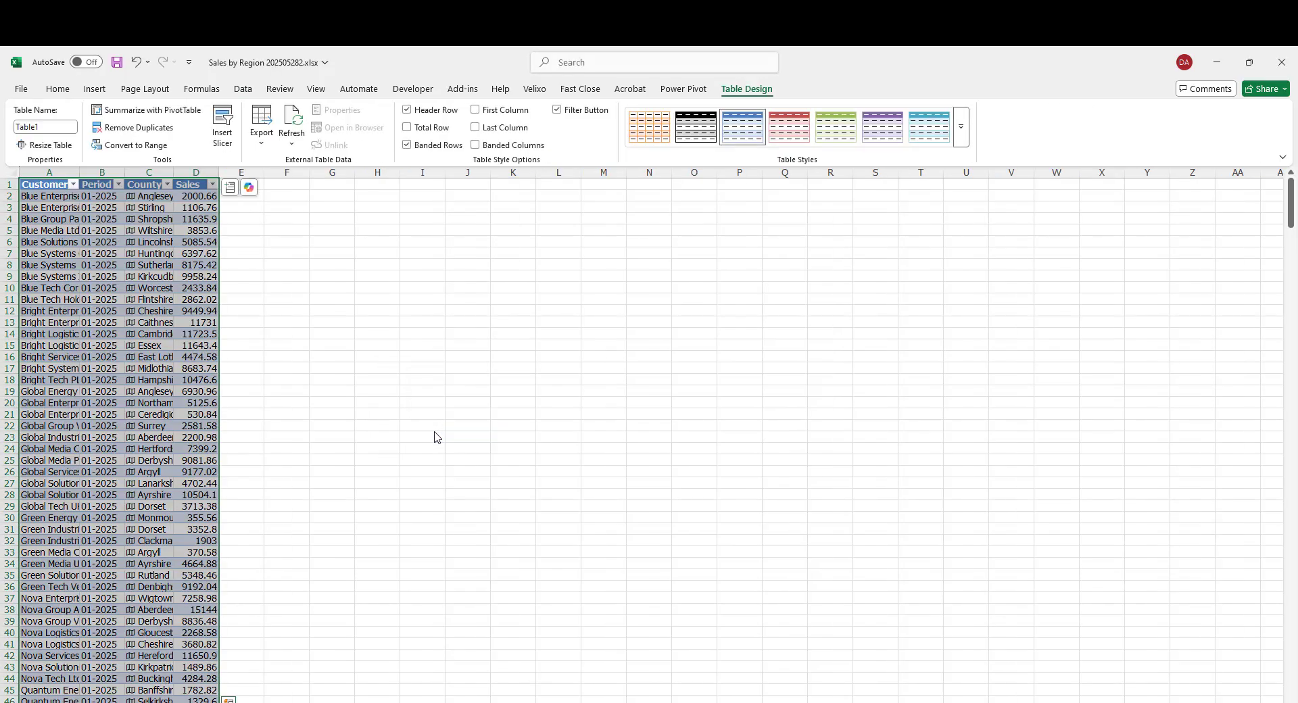
{"action": "left_click", "coordinate": [119, 191]}
{"action": "left_click", "coordinate": [50, 375]}
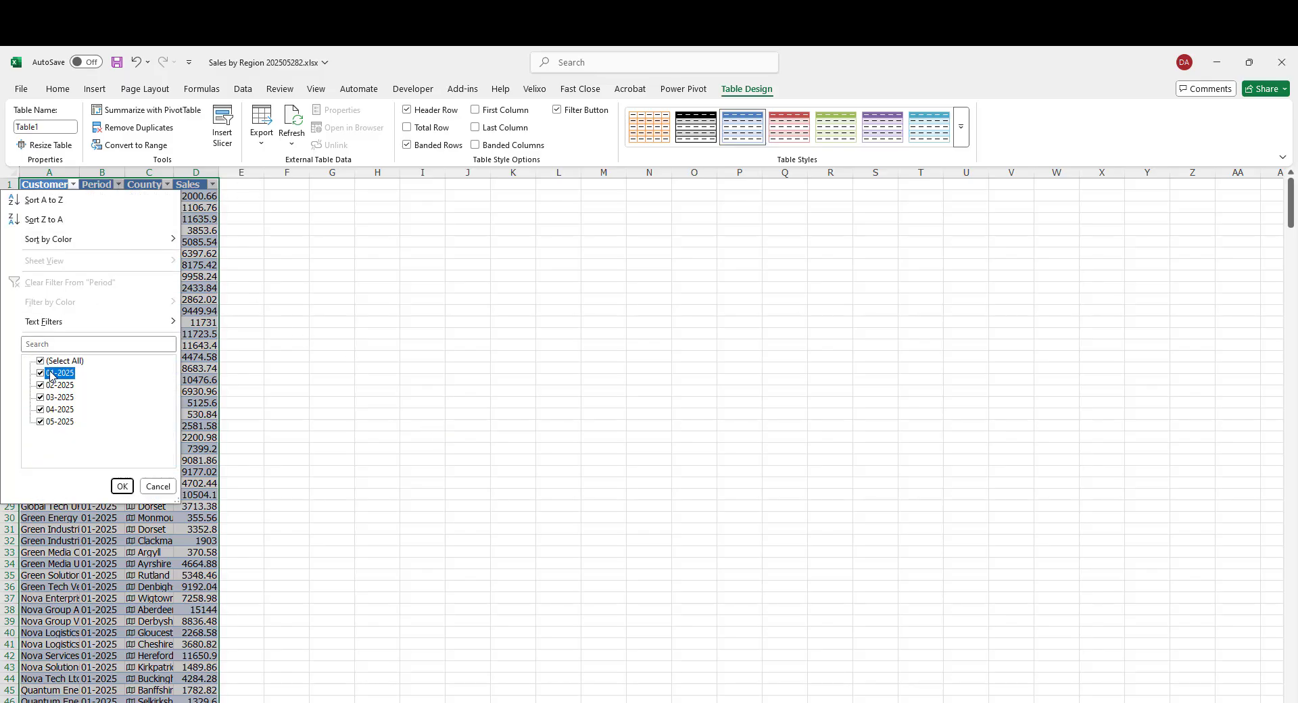
{"action": "left_click", "coordinate": [58, 361]}
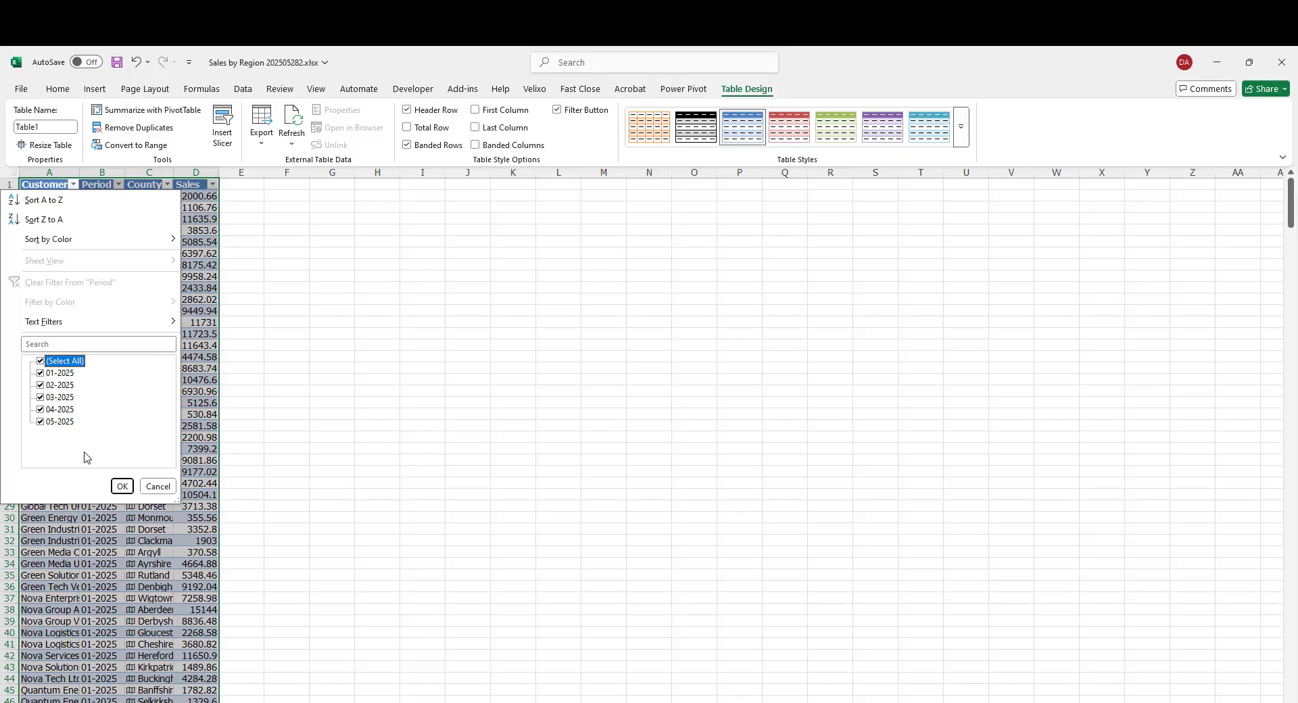
{"action": "left_click", "coordinate": [120, 486]}
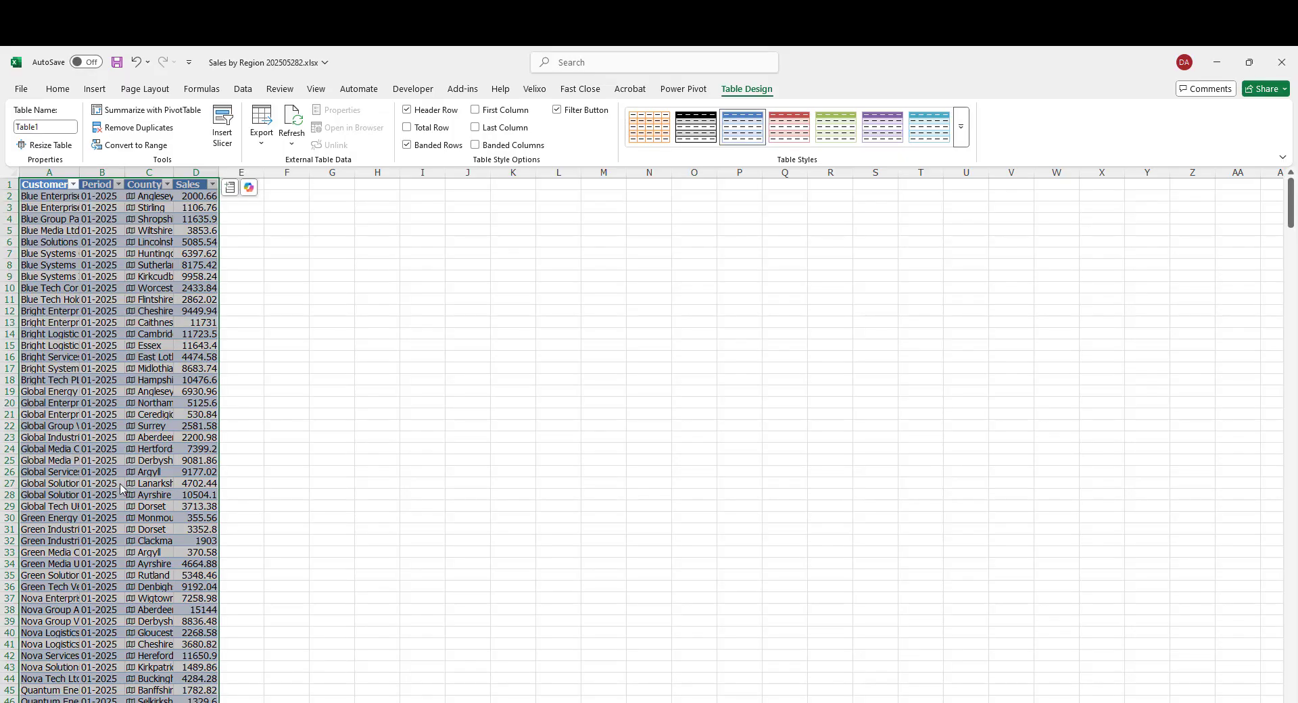
{"action": "left_click", "coordinate": [48, 460]}
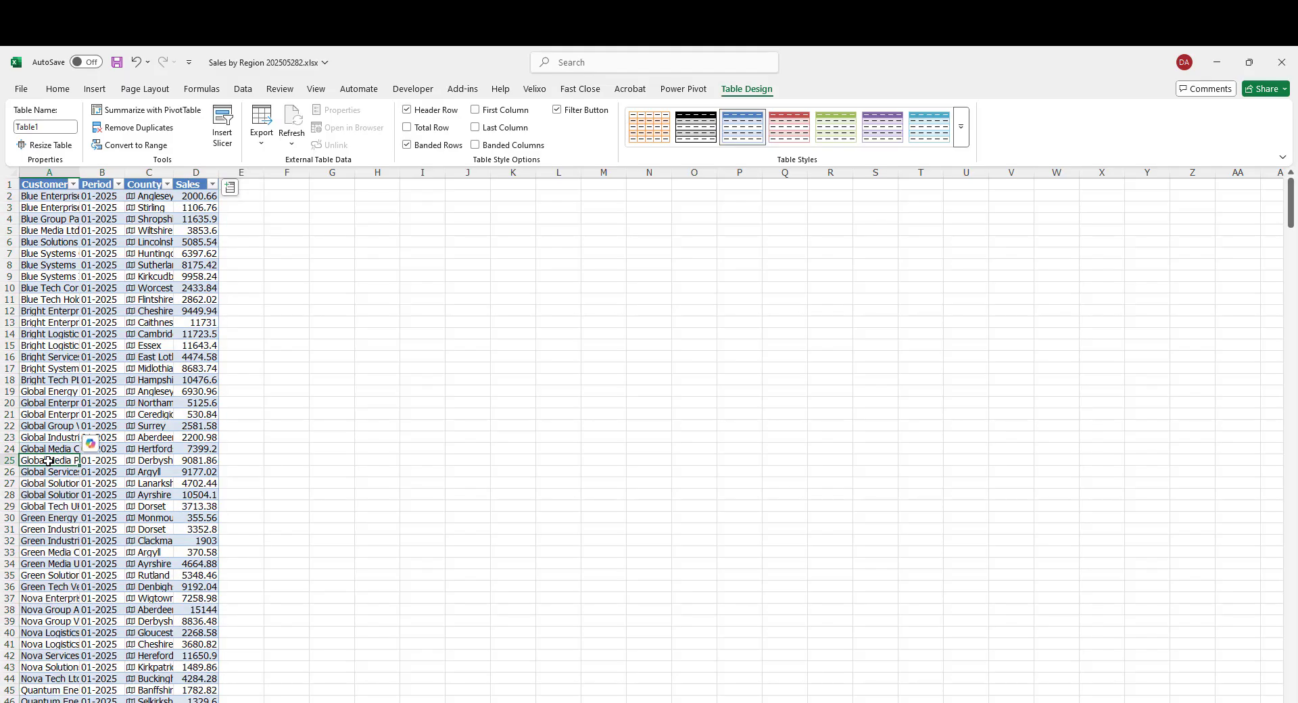
- Insert a slicer for the Period field of the table
{"action": "left_click", "coordinate": [107, 90]}
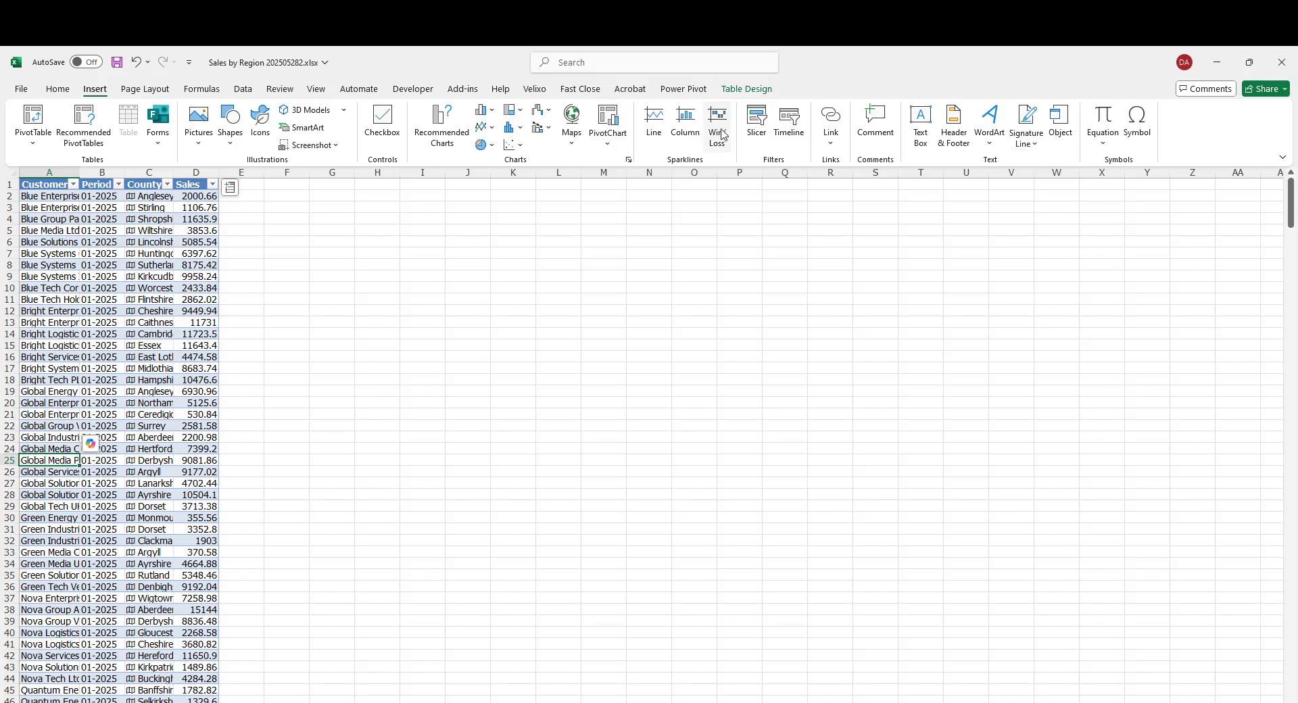
{"action": "left_click", "coordinate": [754, 126]}
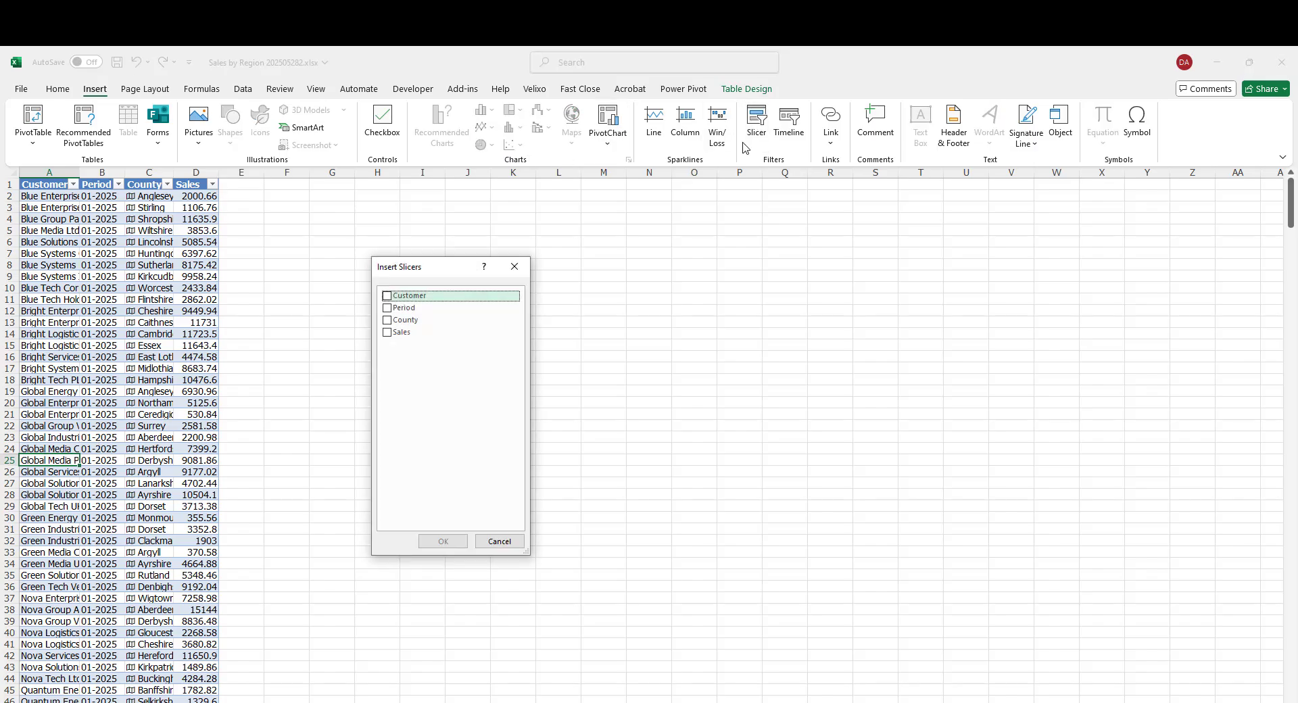
{"action": "left_click", "coordinate": [389, 309]}
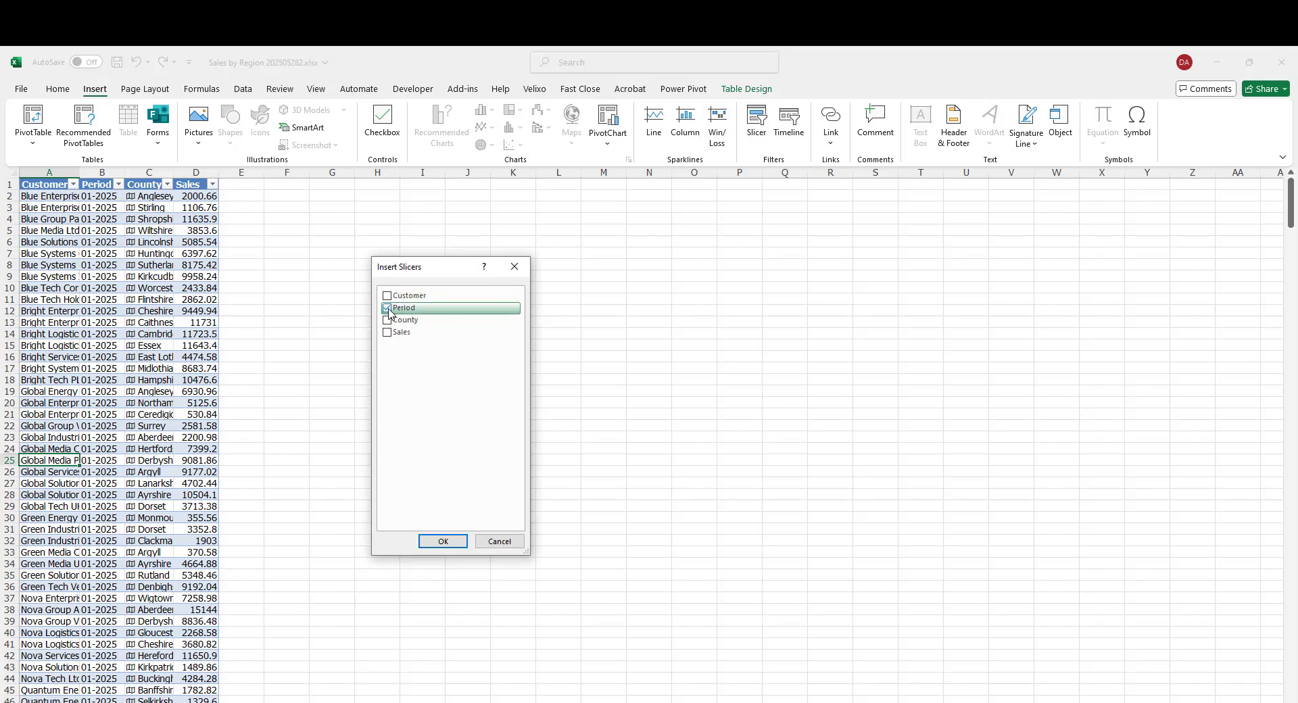
{"action": "left_click", "coordinate": [435, 540]}
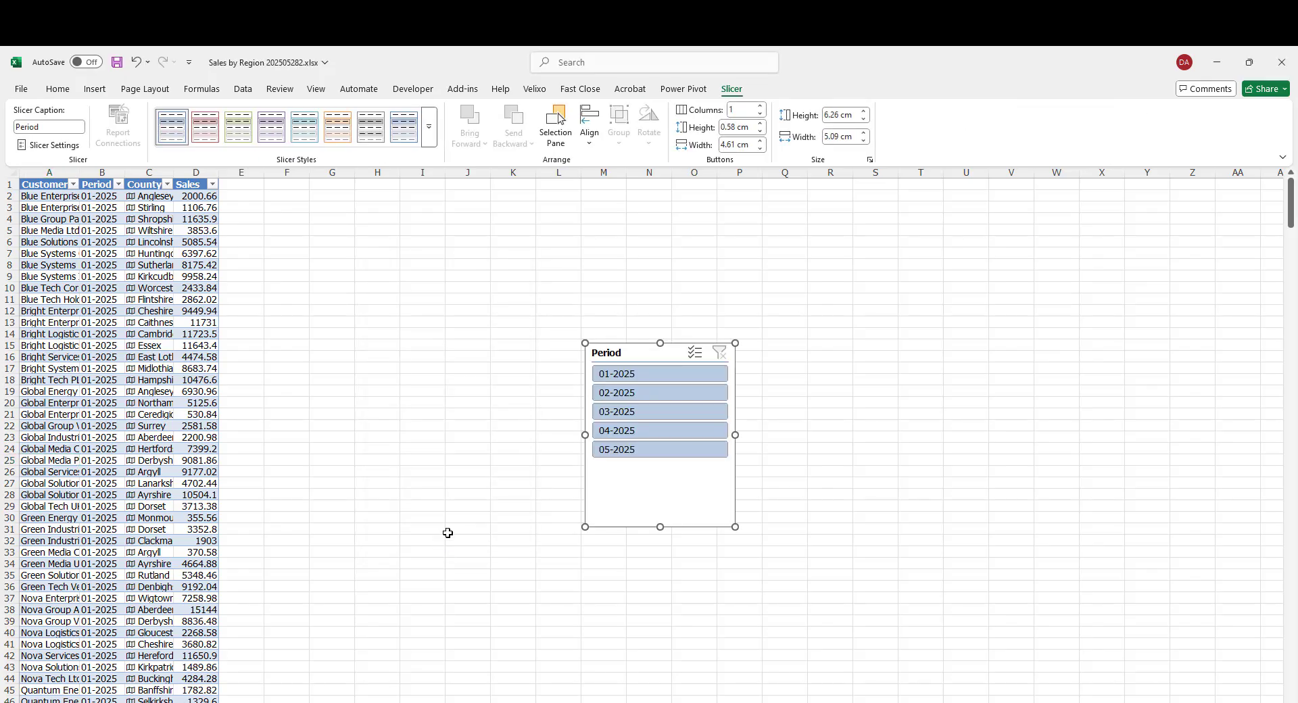
- Filter the table by single and multiple periods with the slicer, then clear the slicer filter
{"action": "left_click", "coordinate": [633, 396]}
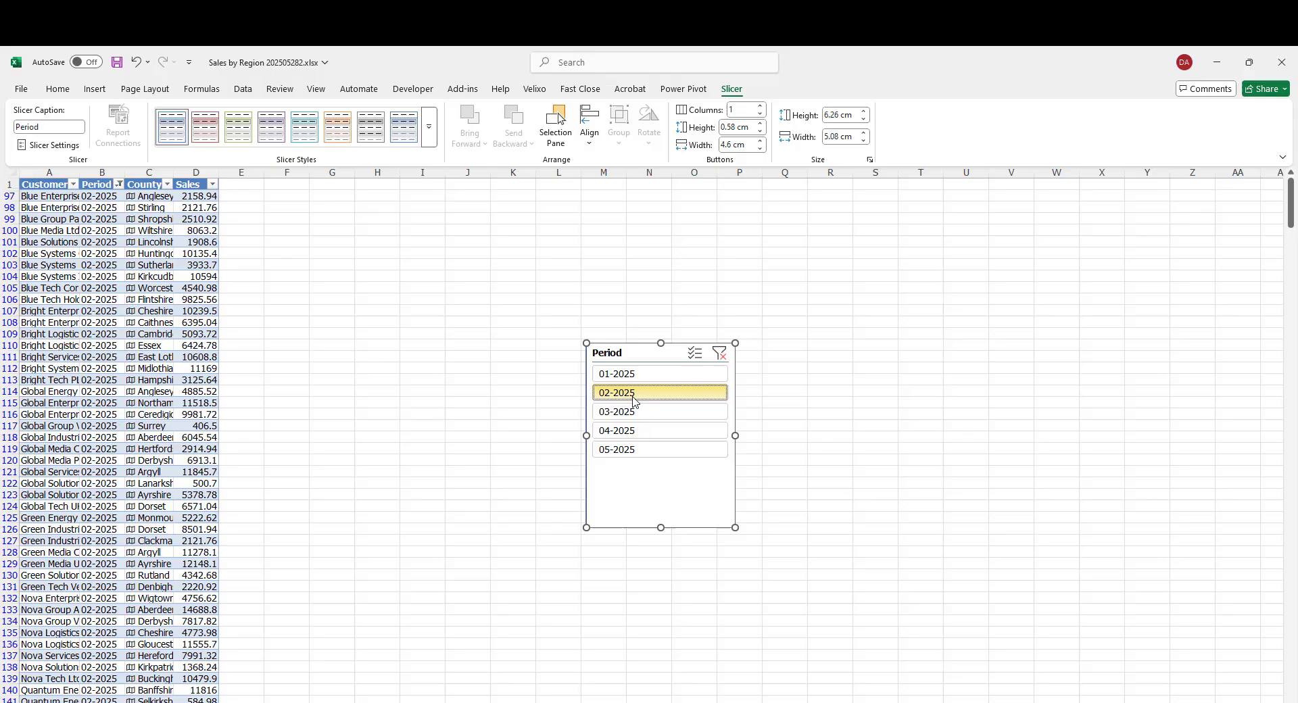
{"action": "left_click", "coordinate": [635, 431]}
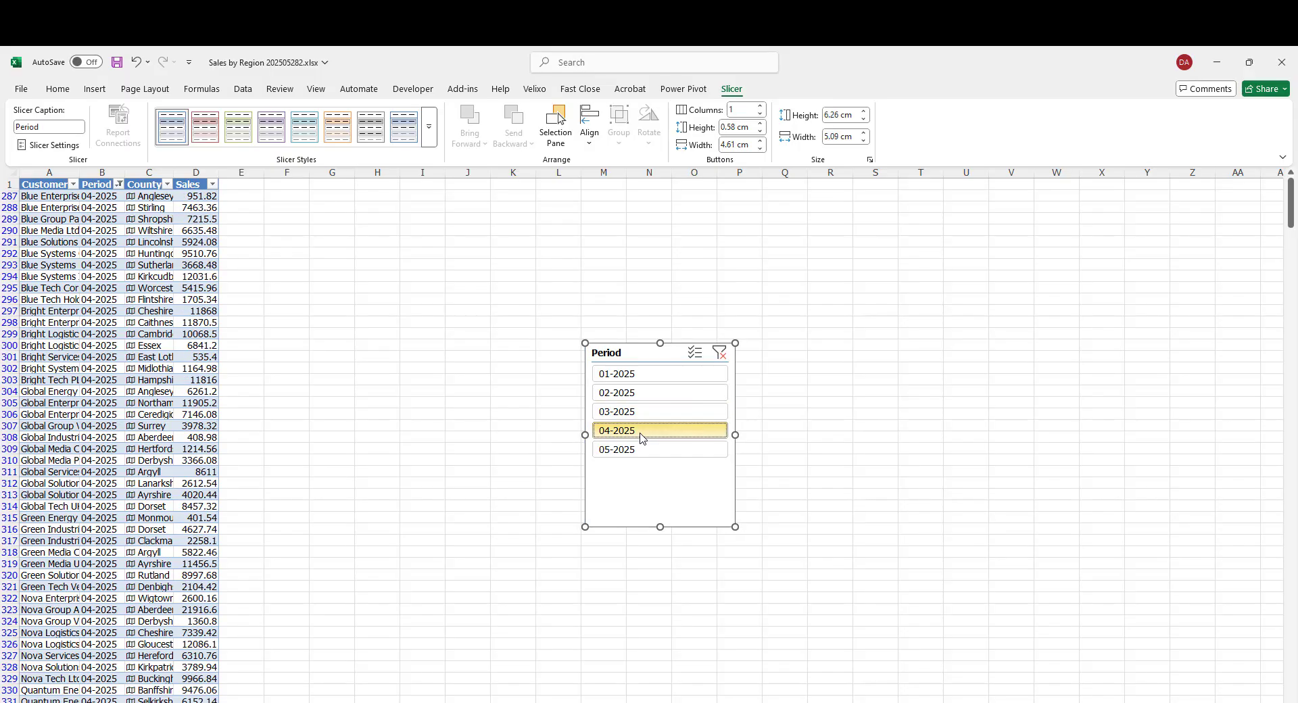
{"action": "left_click", "coordinate": [719, 354]}
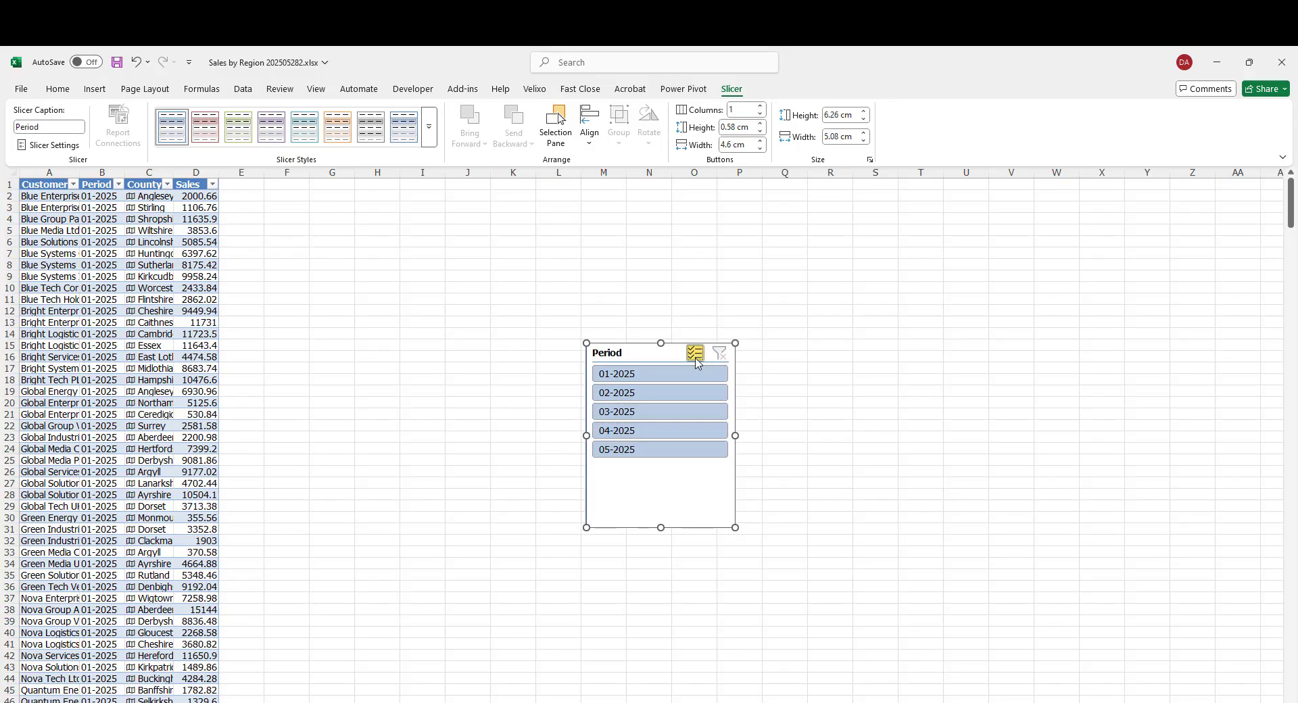
{"action": "left_click", "coordinate": [695, 353]}
{"action": "left_click", "coordinate": [674, 375]}
{"action": "left_click", "coordinate": [670, 393]}
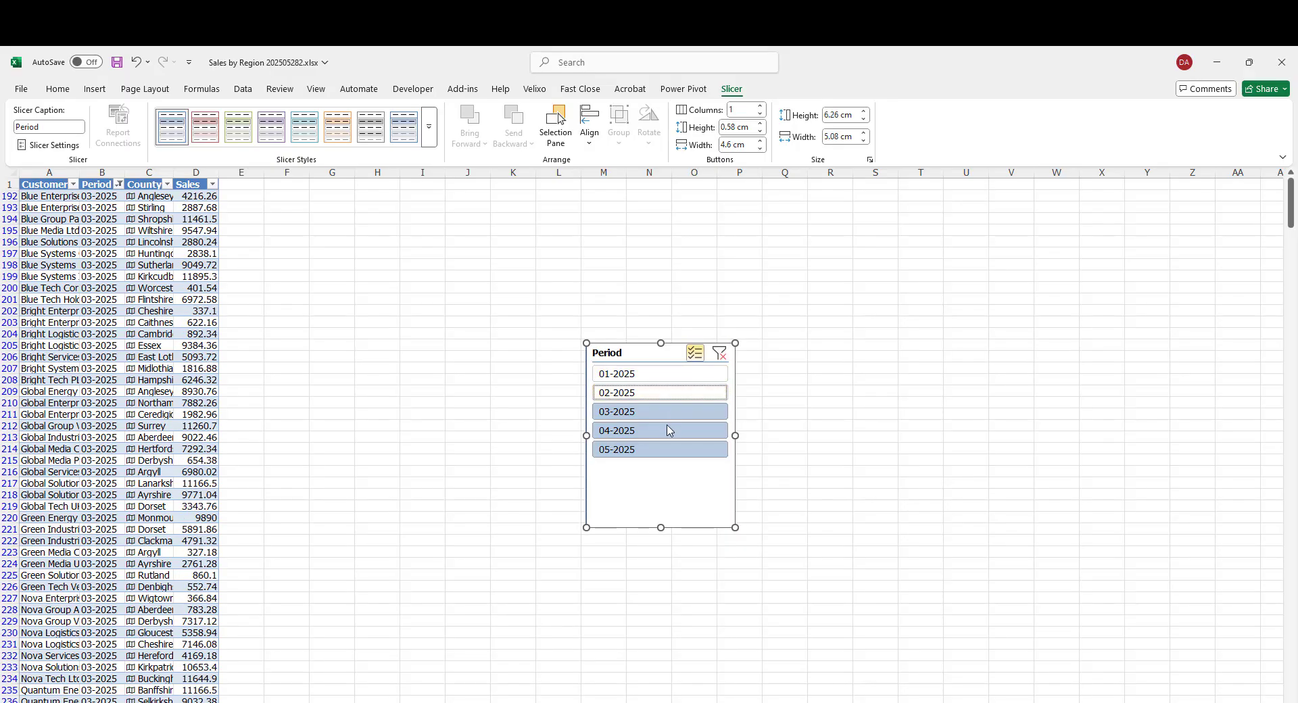
{"action": "left_click", "coordinate": [667, 430]}
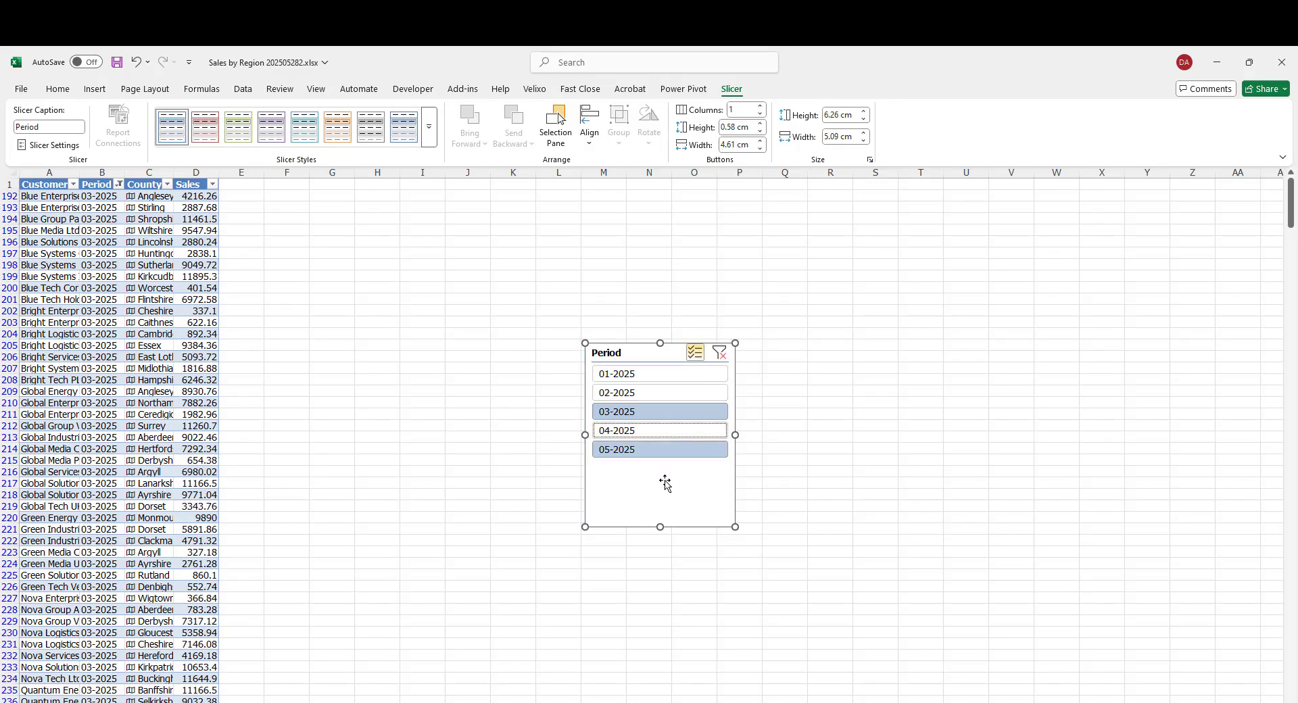
{"action": "left_click", "coordinate": [721, 360]}
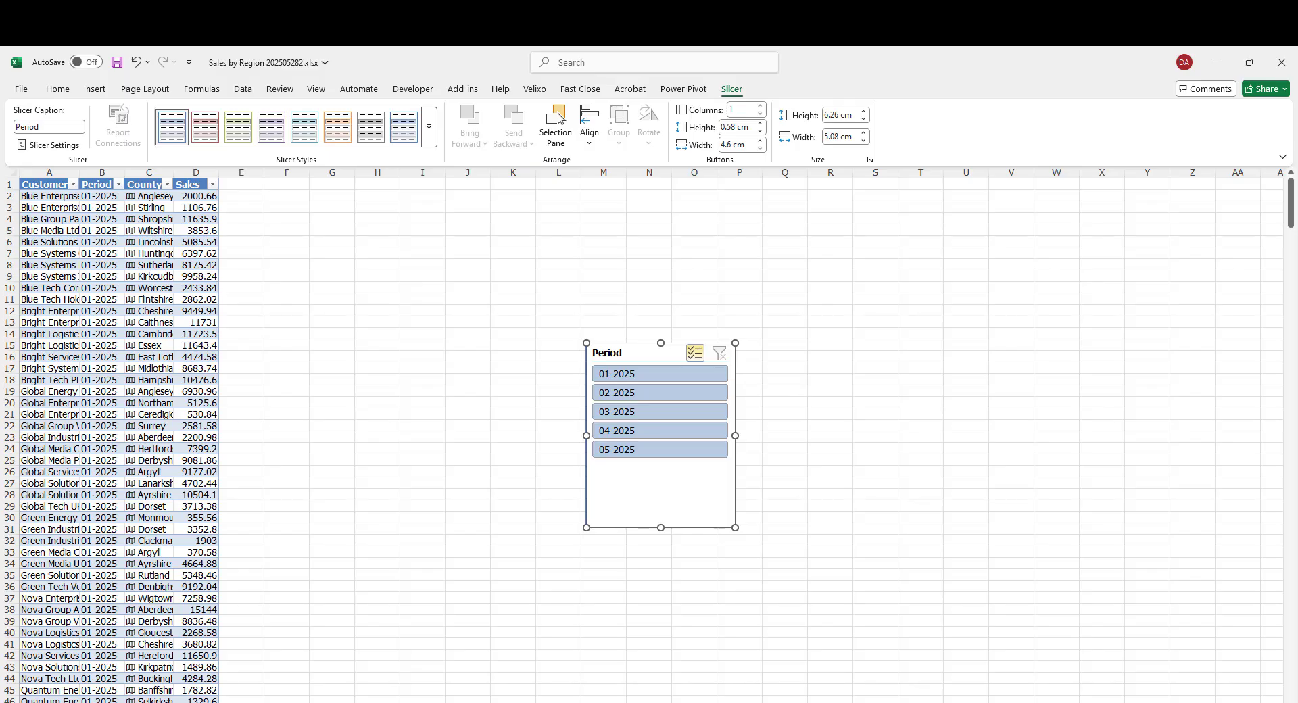
- Insert 50 blank rows above the data table to make room at the top of the sheet
{"action": "key", "text": "ctrl+a"}
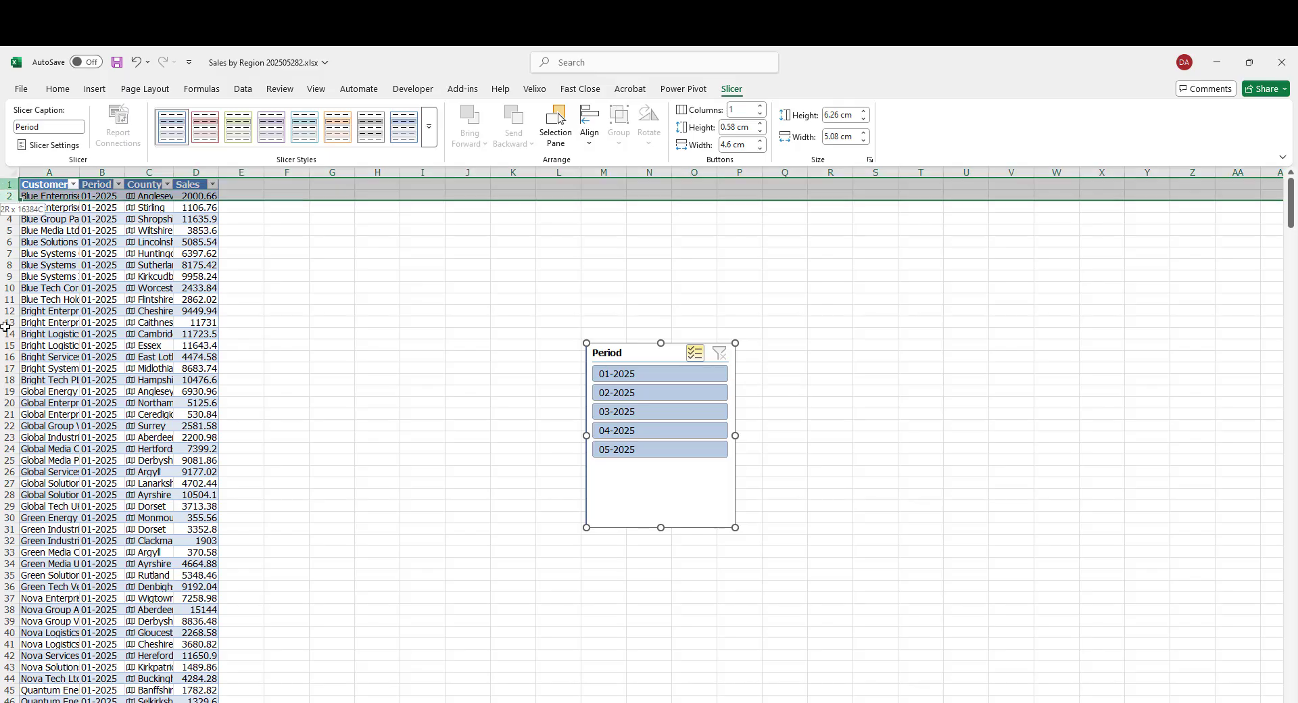
{"action": "left_click", "coordinate": [318, 457]}
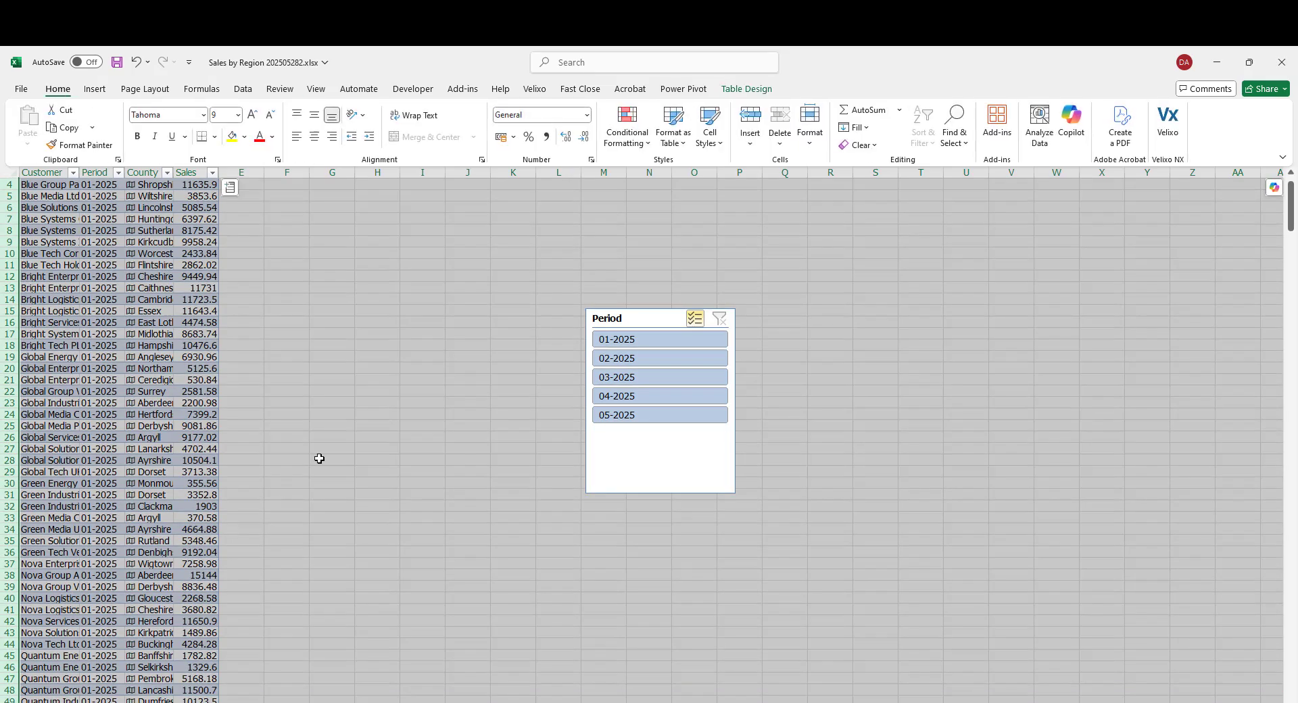
{"action": "right_click", "coordinate": [318, 457]}
{"action": "left_click", "coordinate": [389, 613]}
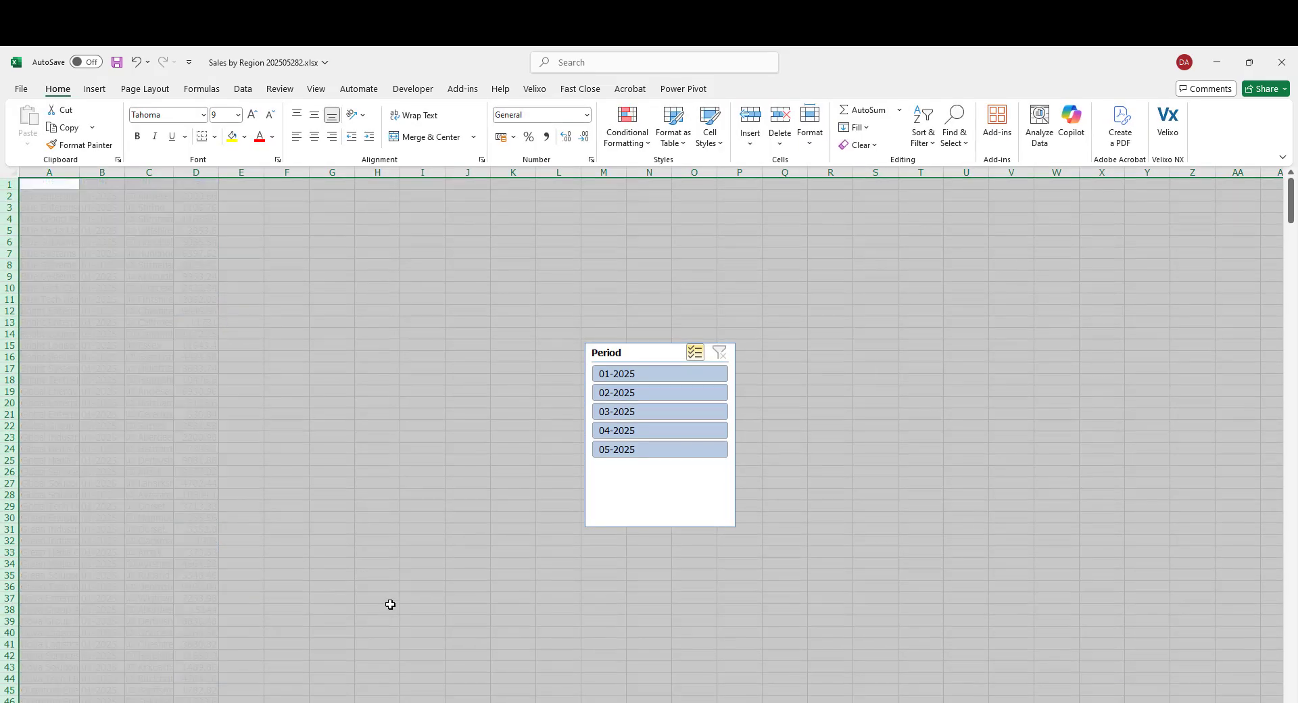
- Move the Period slicer to the top-left corner of the sheet above the table
{"action": "left_click_drag", "start_coordinate": [629, 353], "coordinate": [63, 192]}
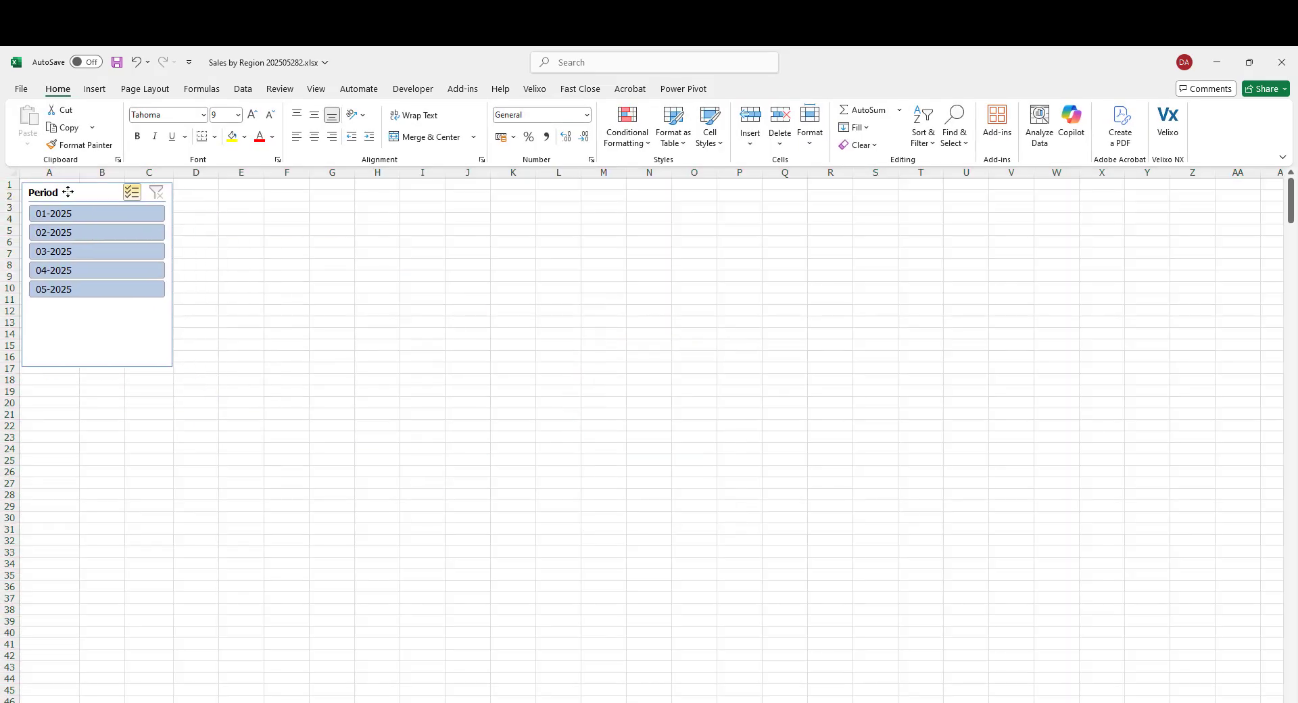
{"action": "left_click_drag", "start_coordinate": [1290, 202], "coordinate": [1290, 251]}
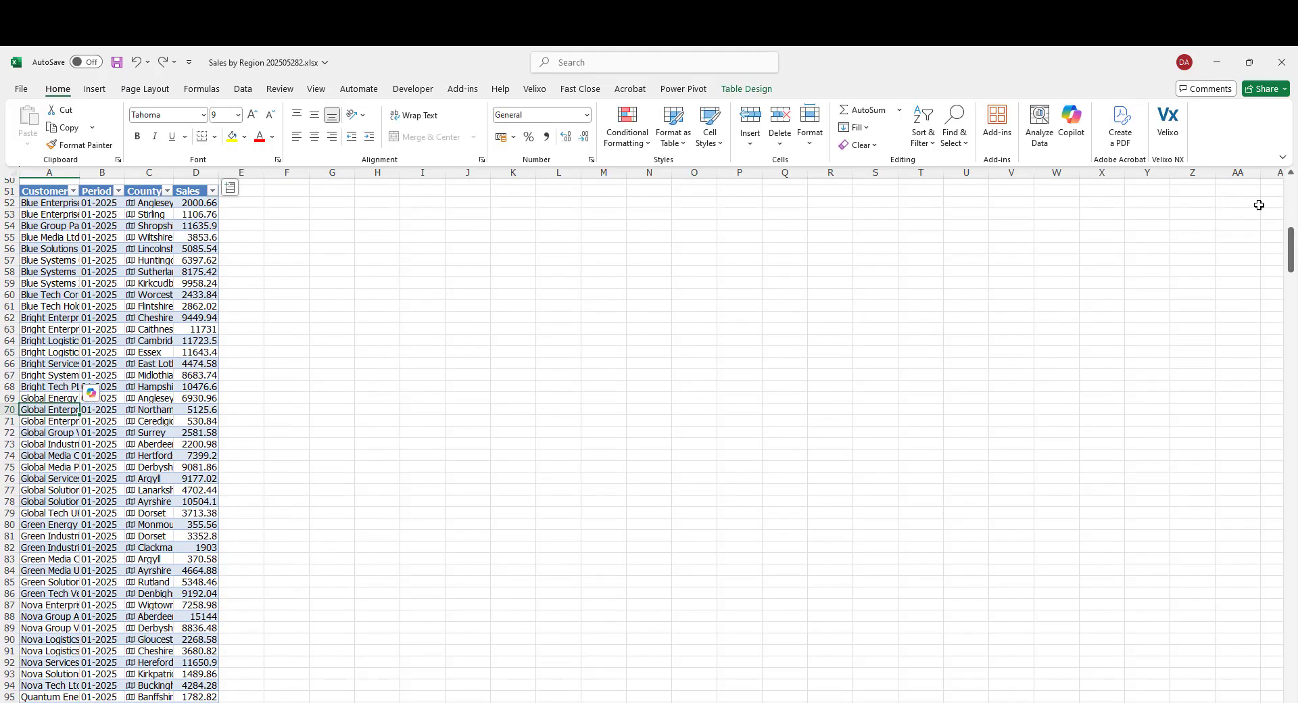
{"action": "left_click_drag", "start_coordinate": [1290, 263], "coordinate": [1294, 177]}
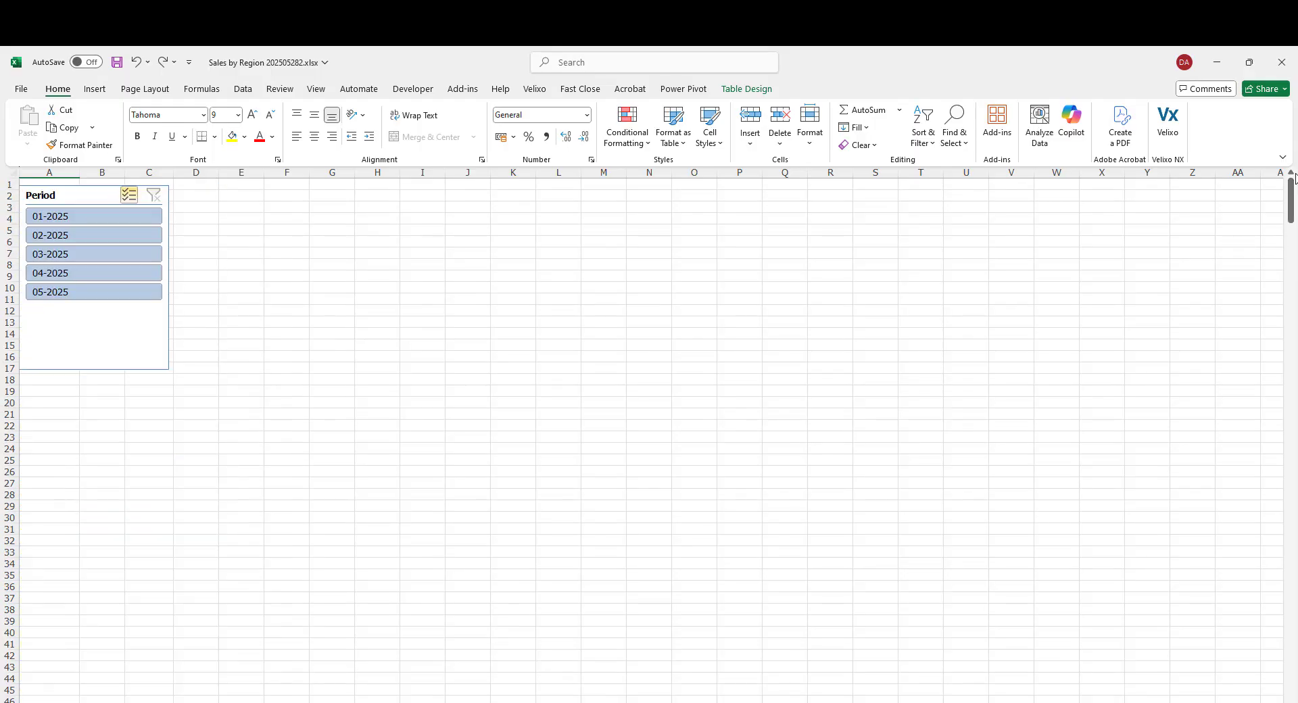
- Insert a Filled Map chart from the table and place it beside the slicer
{"action": "left_click", "coordinate": [93, 89]}
{"action": "left_click", "coordinate": [573, 122]}
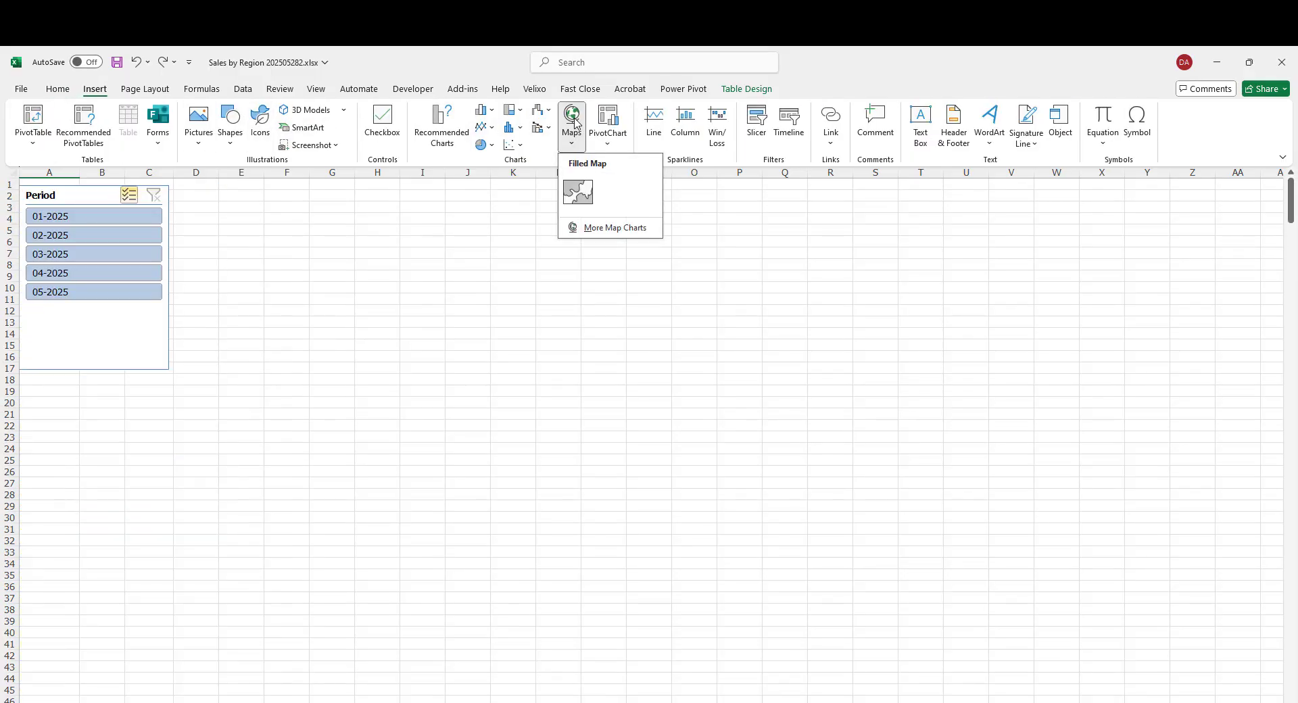
{"action": "left_click", "coordinate": [579, 193]}
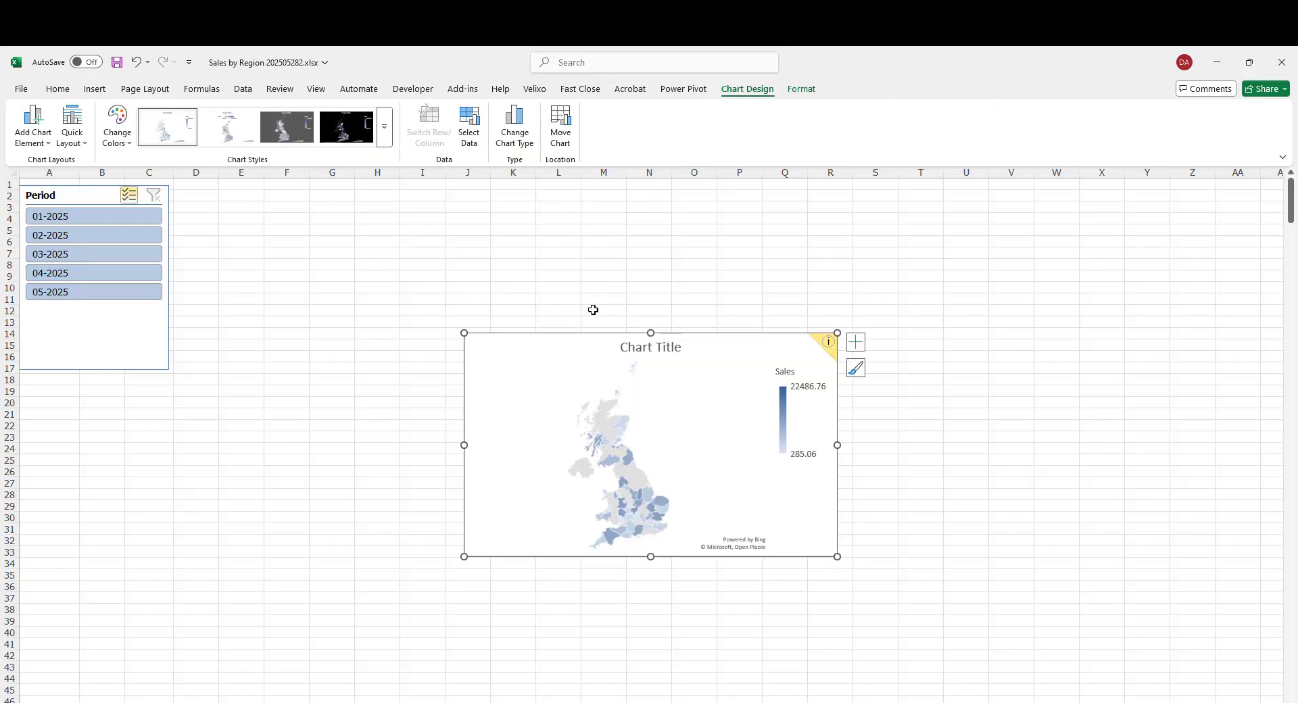
{"action": "left_click_drag", "start_coordinate": [588, 352], "coordinate": [246, 214]}
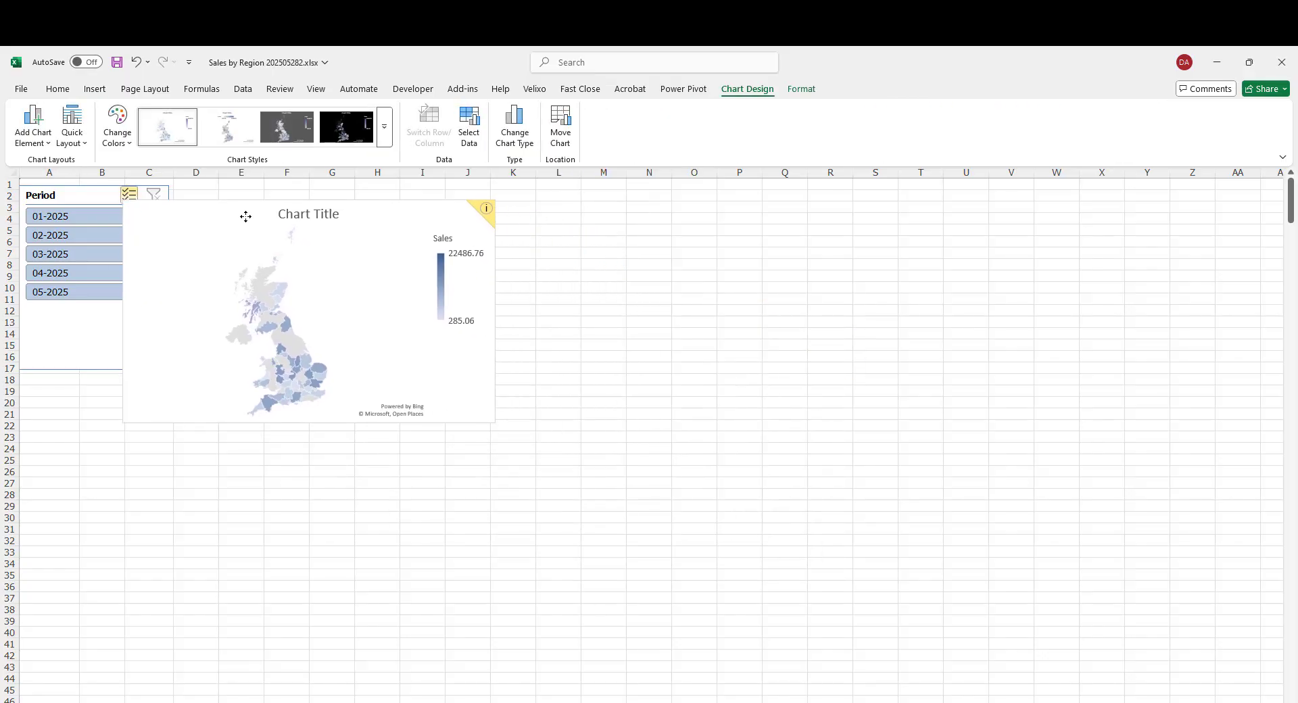
- Bring the Period slicer in front of the map chart
{"action": "left_click", "coordinate": [74, 199]}
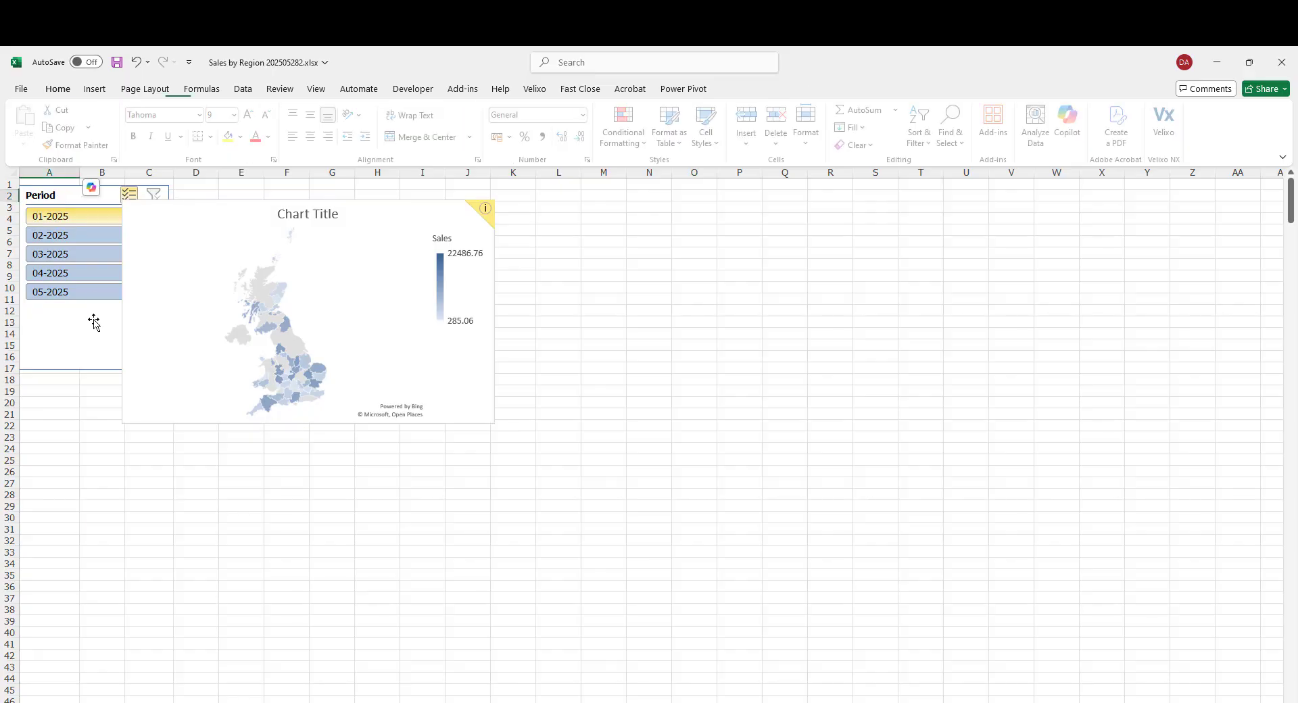
{"action": "right_click", "coordinate": [88, 337]}
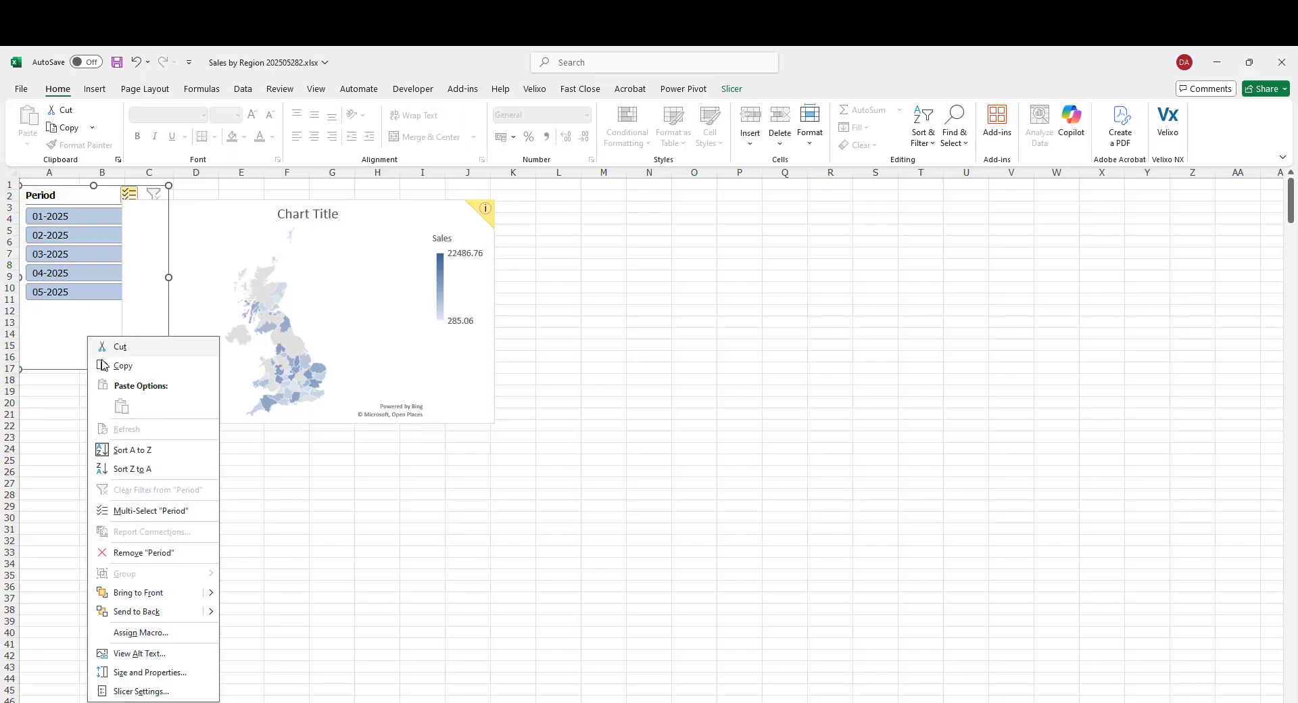
{"action": "left_click", "coordinate": [148, 592]}
- Move the map chart to the top of the sheet and enlarge it to span about columns B to Z, rows 1 to 45
{"action": "left_click", "coordinate": [238, 234]}
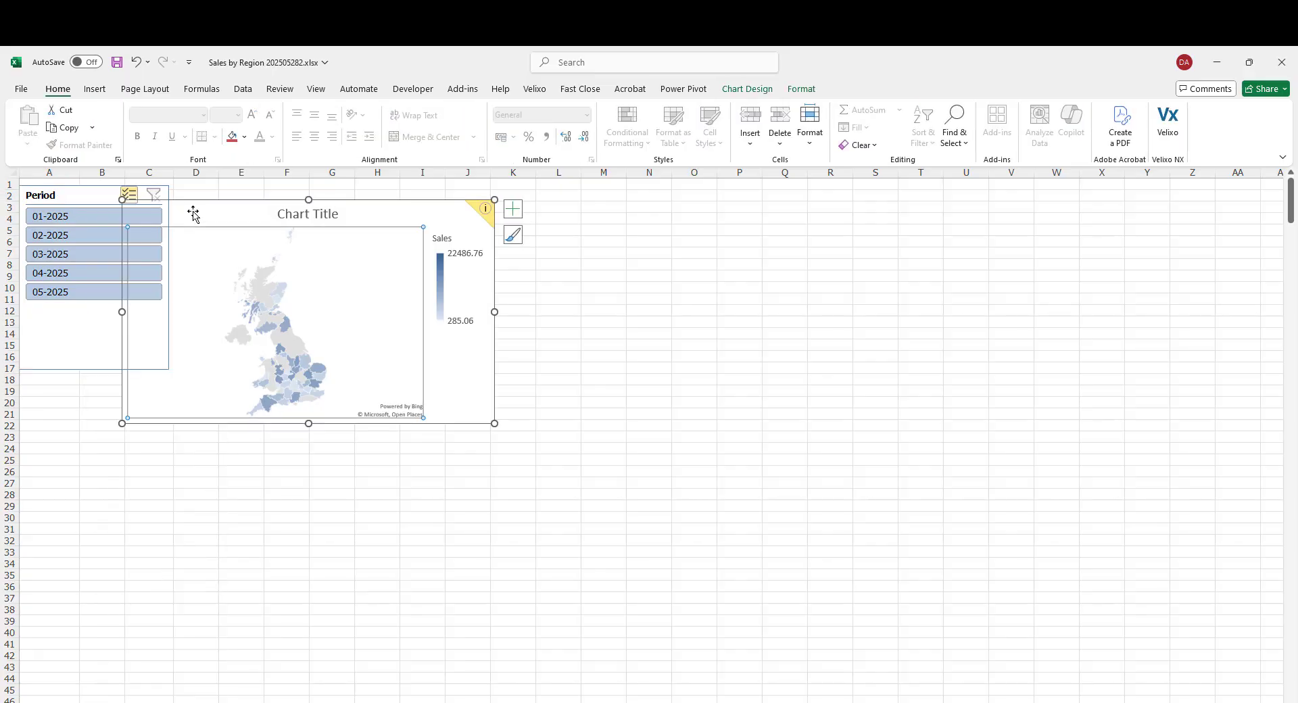
{"action": "left_click_drag", "start_coordinate": [196, 212], "coordinate": [96, 186]}
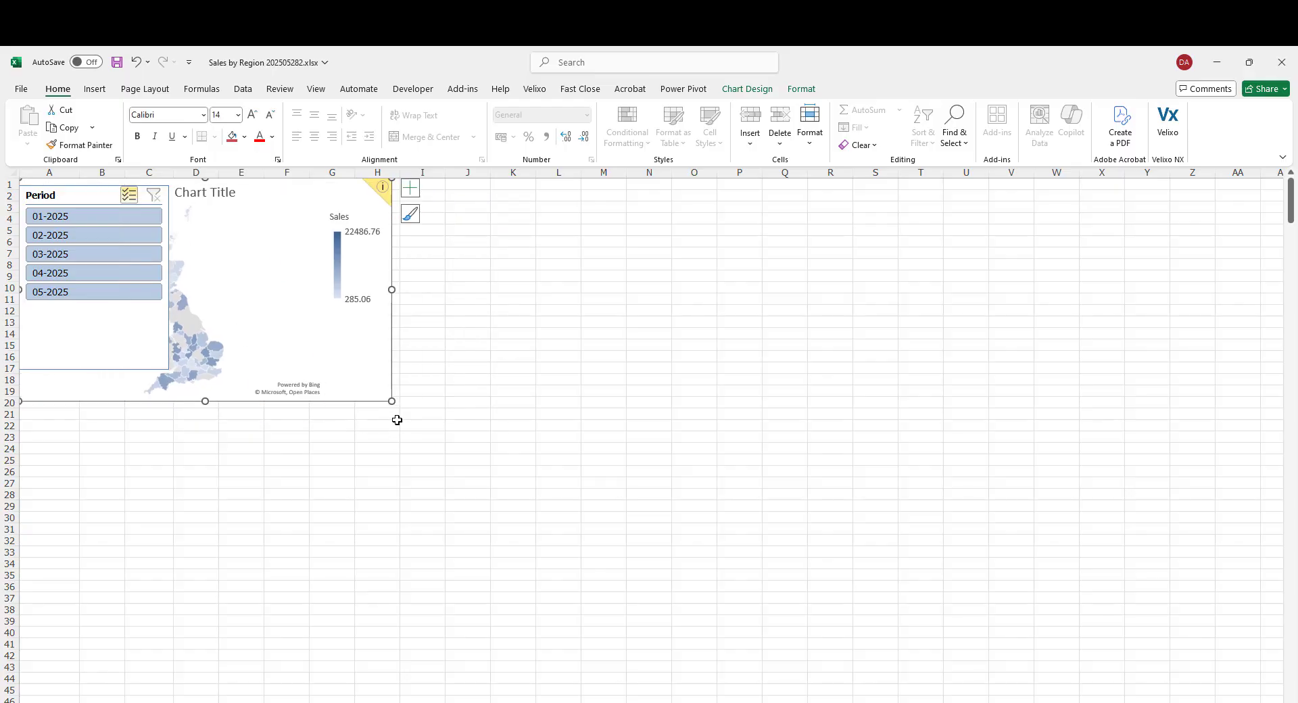
{"action": "left_click_drag", "start_coordinate": [391, 401], "coordinate": [1214, 689]}
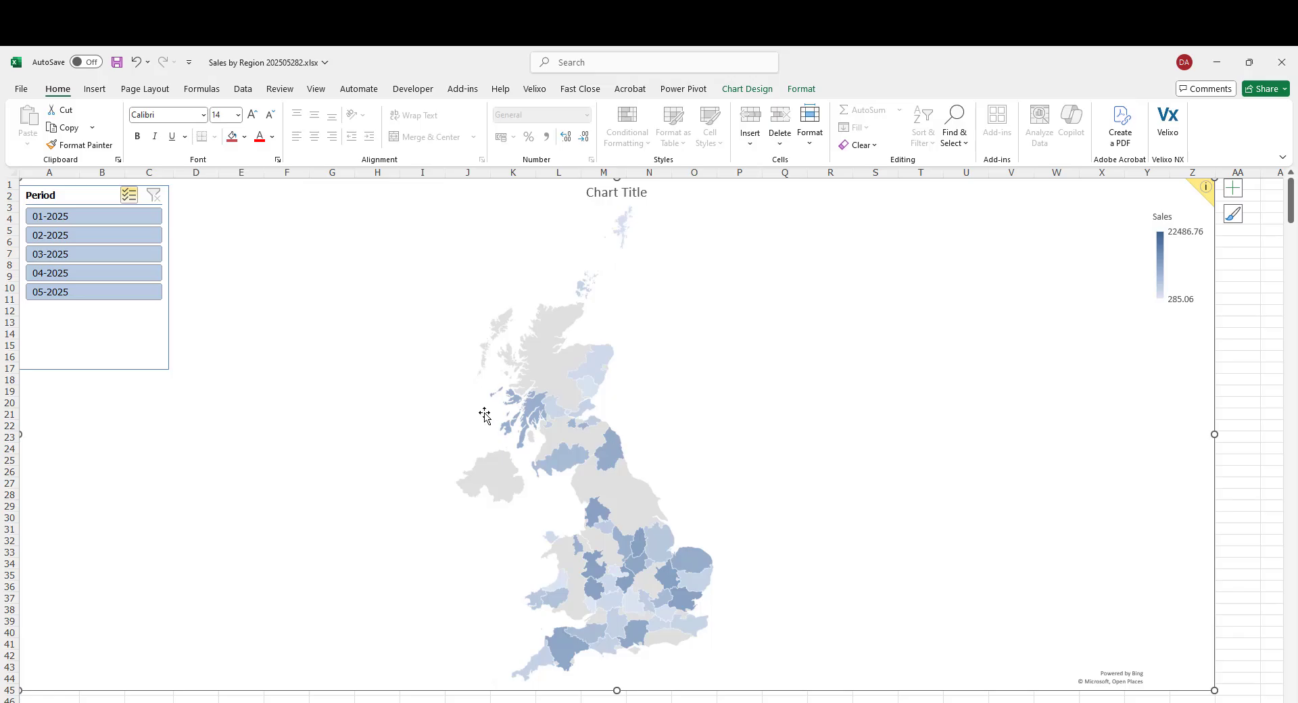
- Deselect periods 01-2025 and 02-2025 in the slicer
{"action": "left_click", "coordinate": [116, 217]}
{"action": "left_click", "coordinate": [122, 235]}
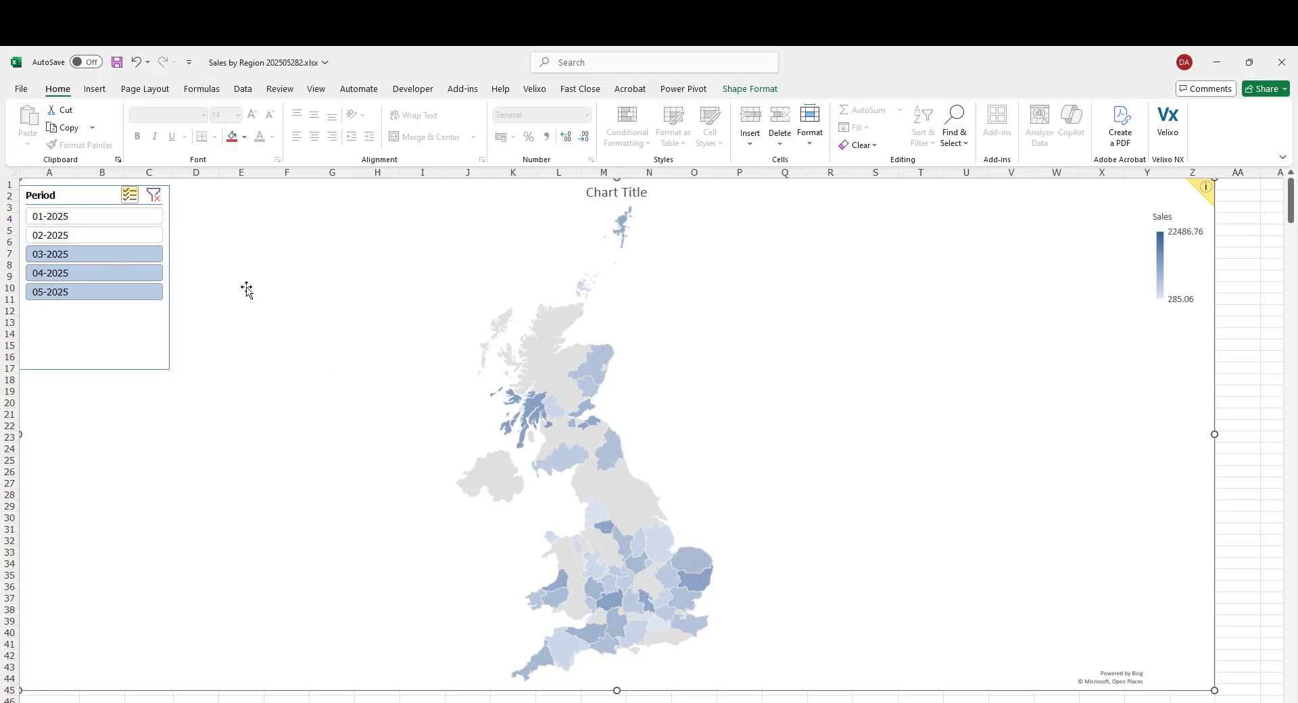
- Set the map series' sequential colours to yellow for the minimum and red for the maximum value
{"action": "right_click", "coordinate": [598, 505]}
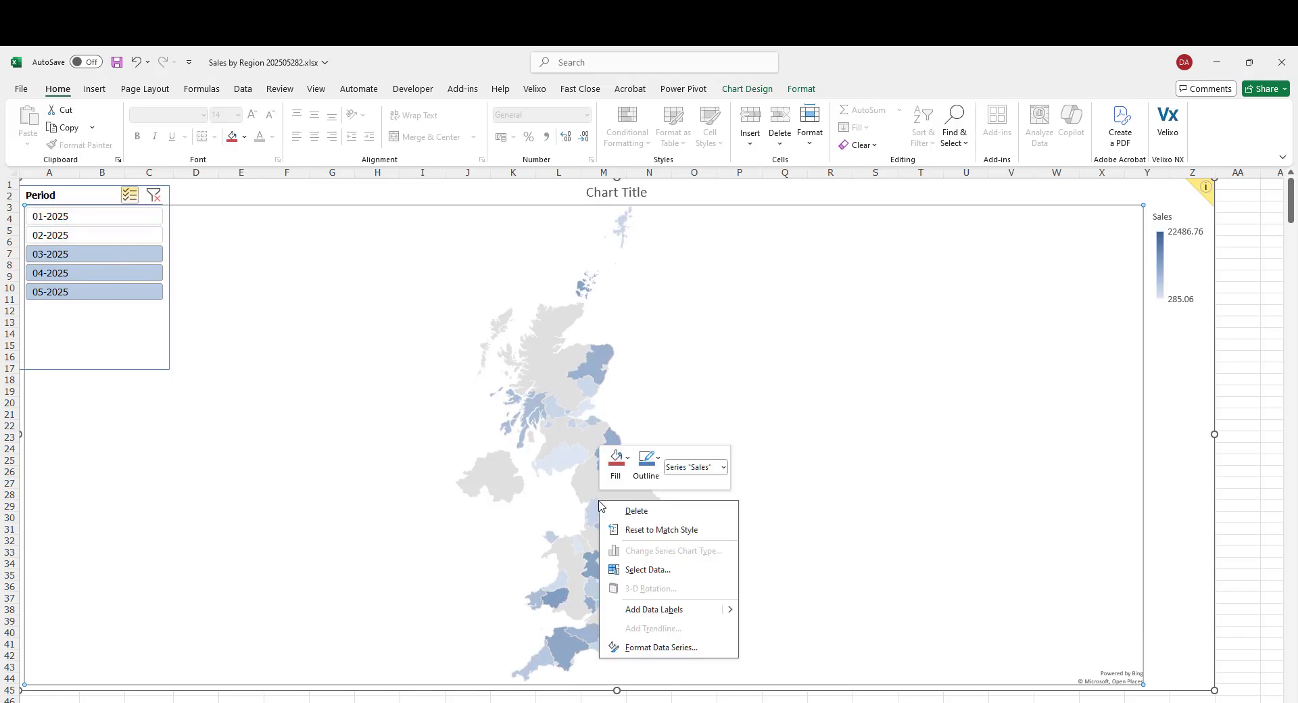
{"action": "left_click", "coordinate": [664, 646]}
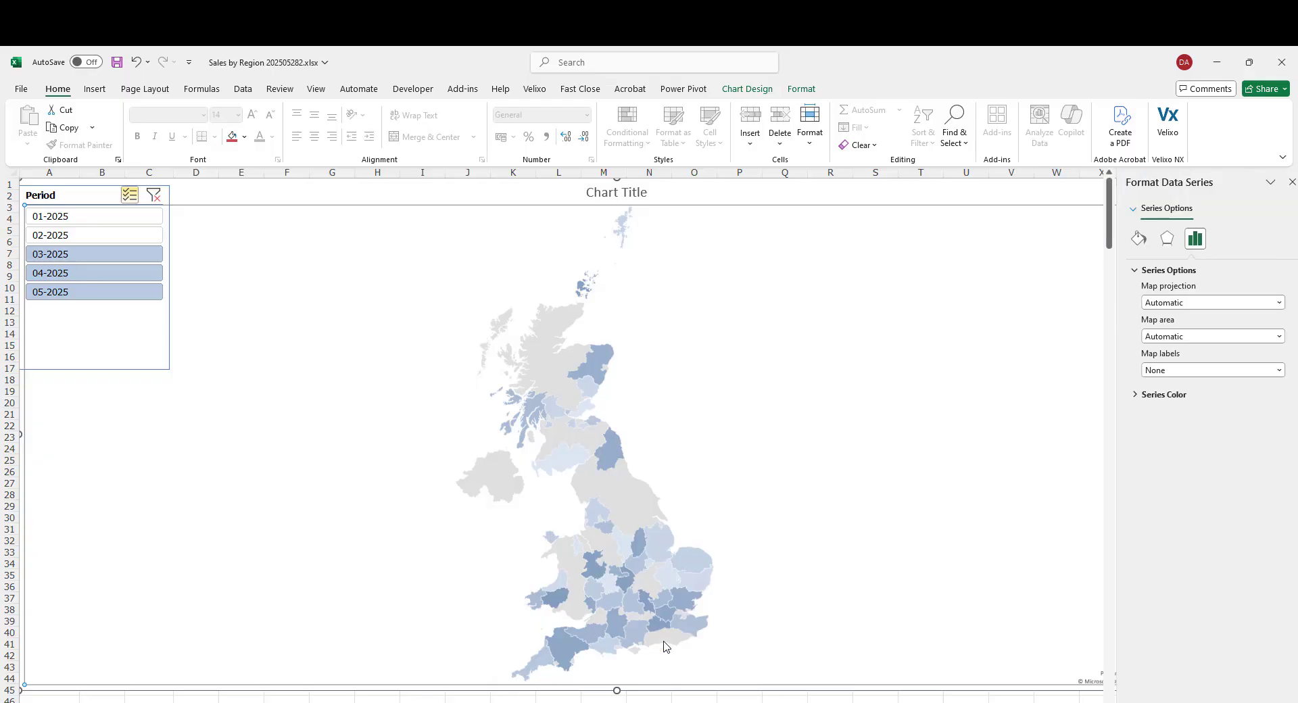
{"action": "left_click", "coordinate": [1153, 396]}
{"action": "left_click", "coordinate": [1261, 458]}
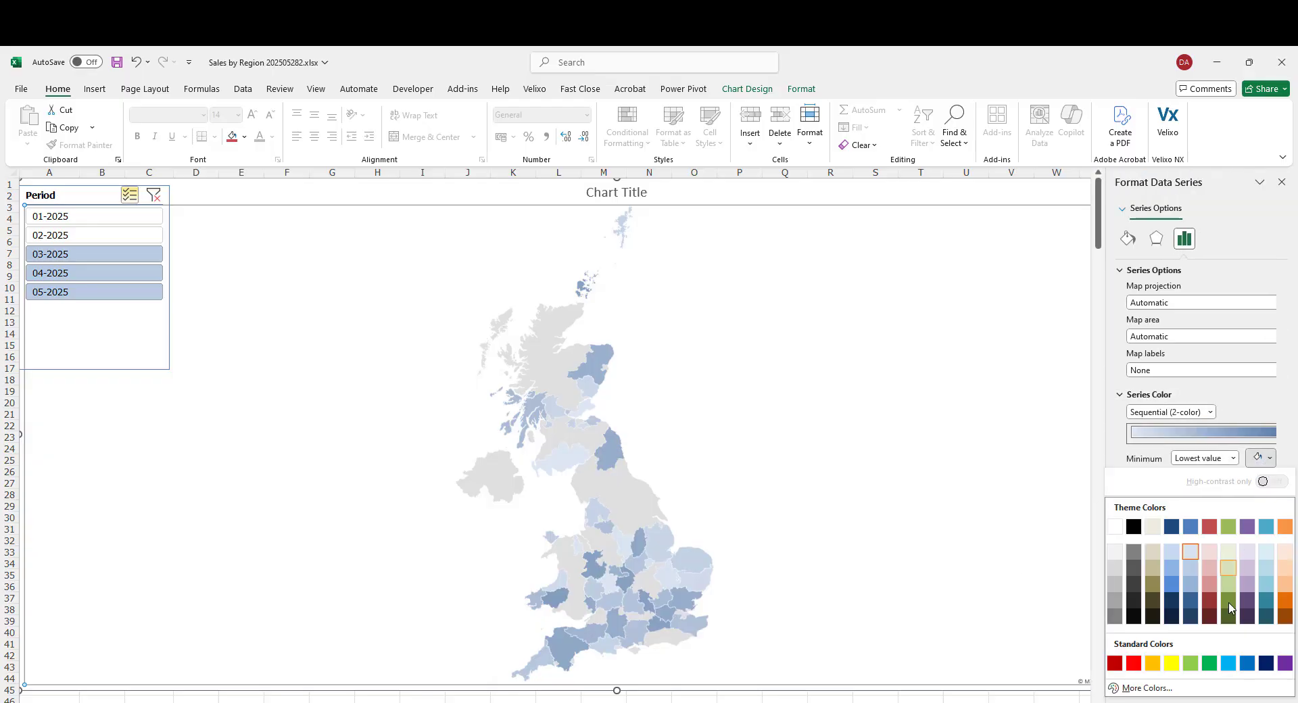
{"action": "left_click", "coordinate": [1173, 663]}
{"action": "left_click", "coordinate": [1261, 481]}
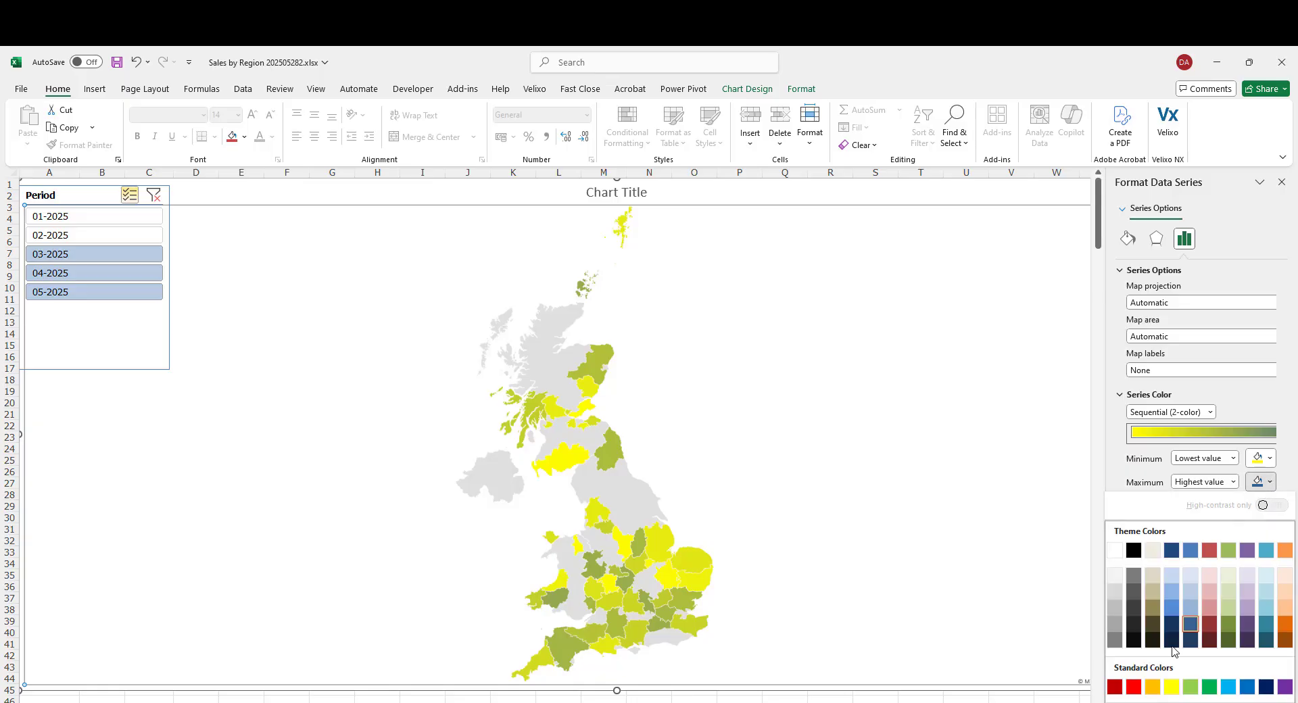
{"action": "left_click", "coordinate": [1133, 686]}
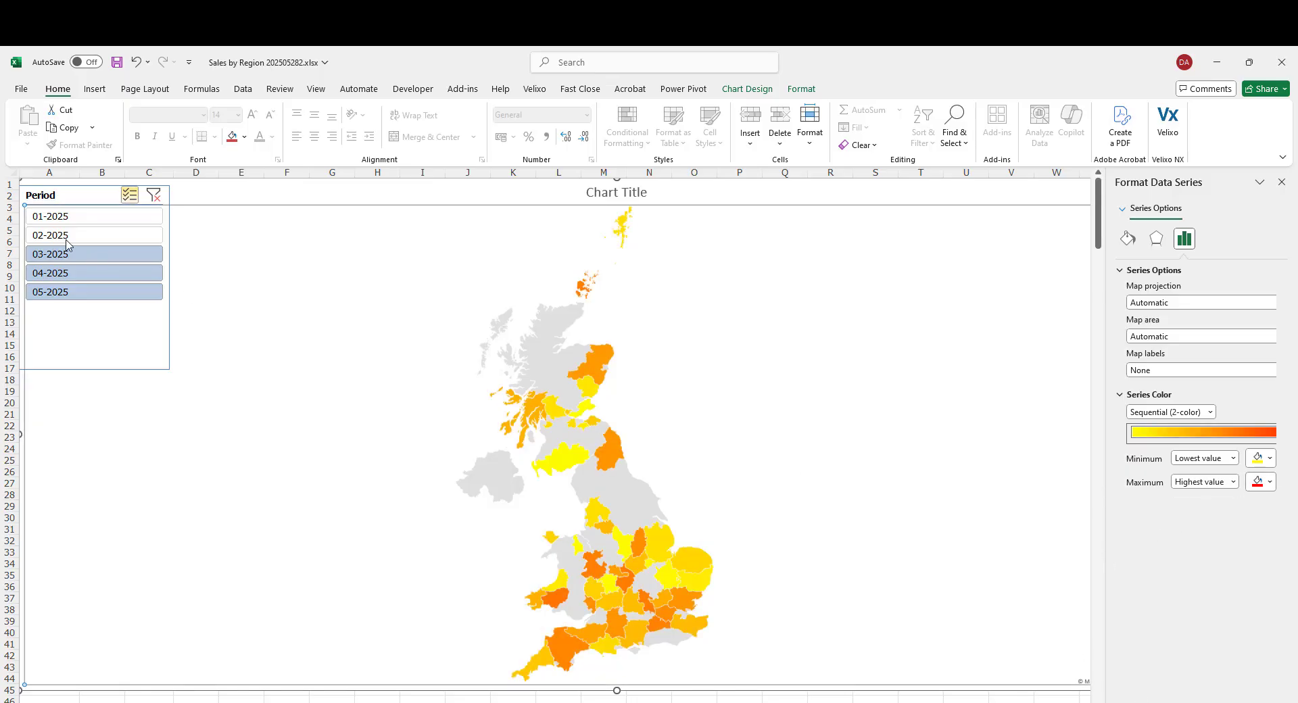
- Filter the map by different periods using the slicer to compare regional sales
{"action": "left_click", "coordinate": [88, 235], "text": "ctrl"}
{"action": "left_click", "coordinate": [98, 217], "text": "ctrl"}
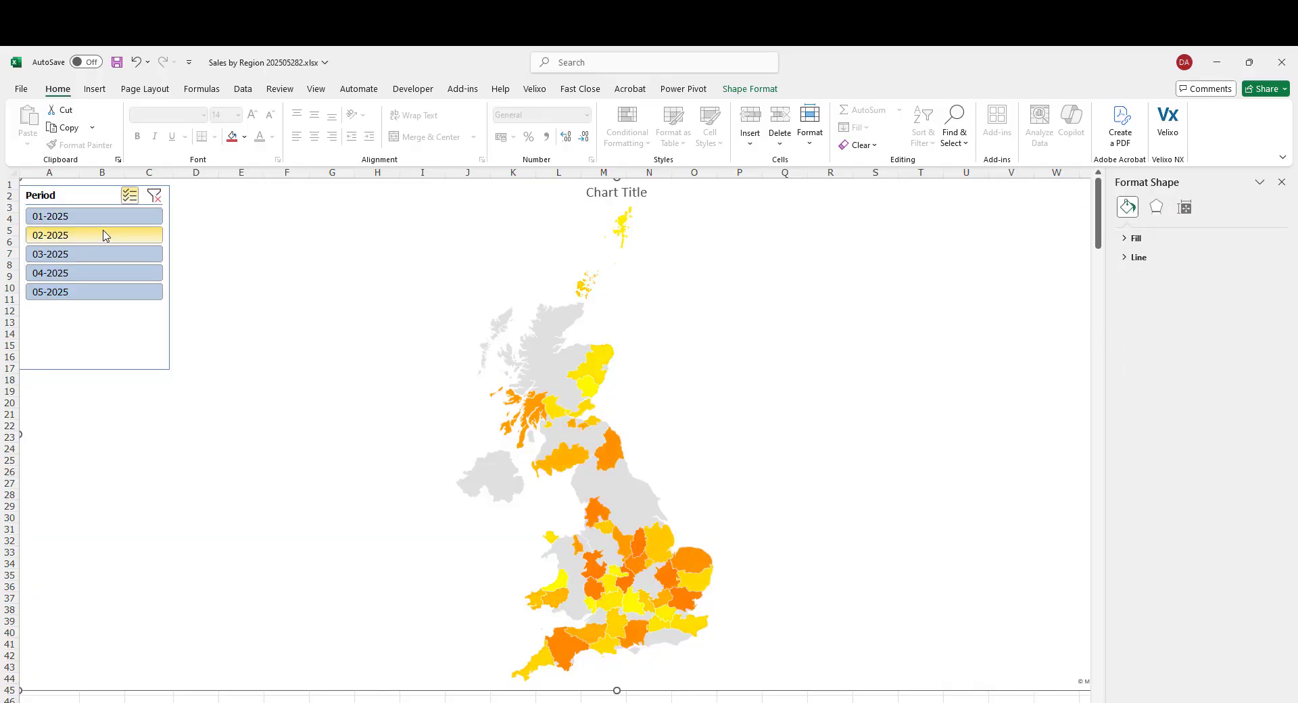
{"action": "left_click", "coordinate": [153, 203]}
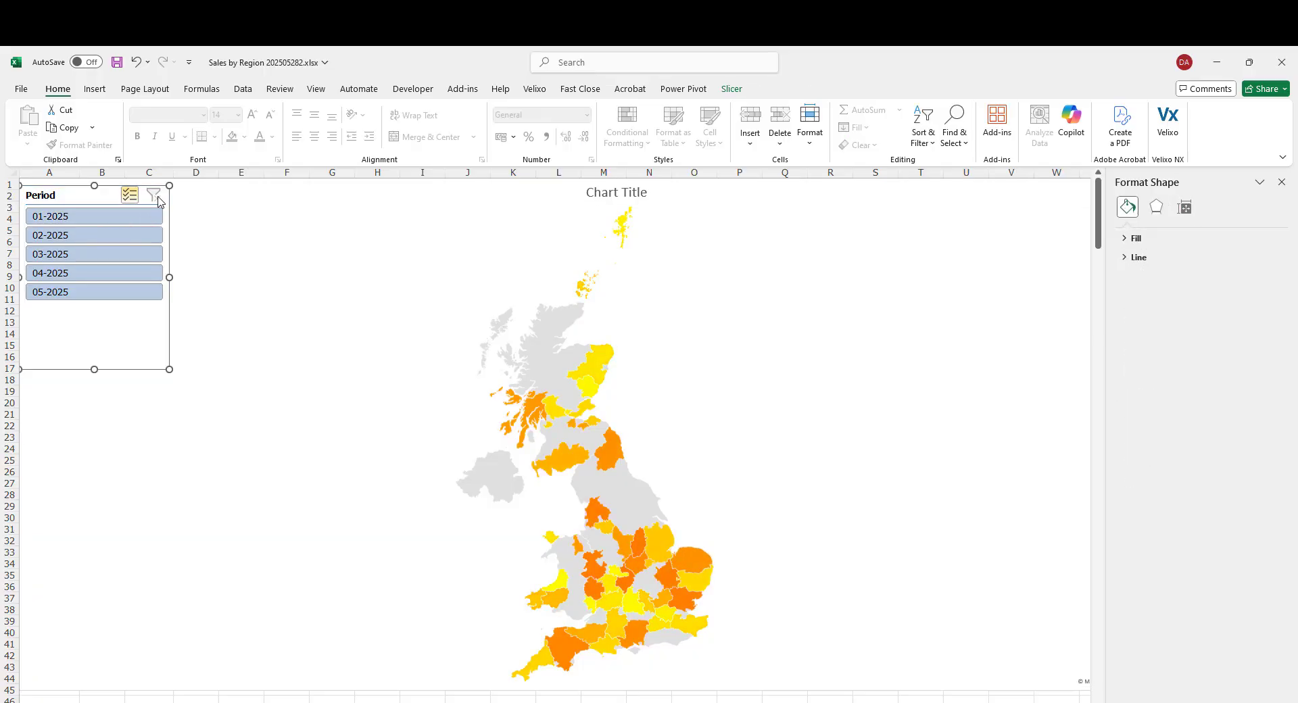
{"action": "left_click", "coordinate": [123, 273]}
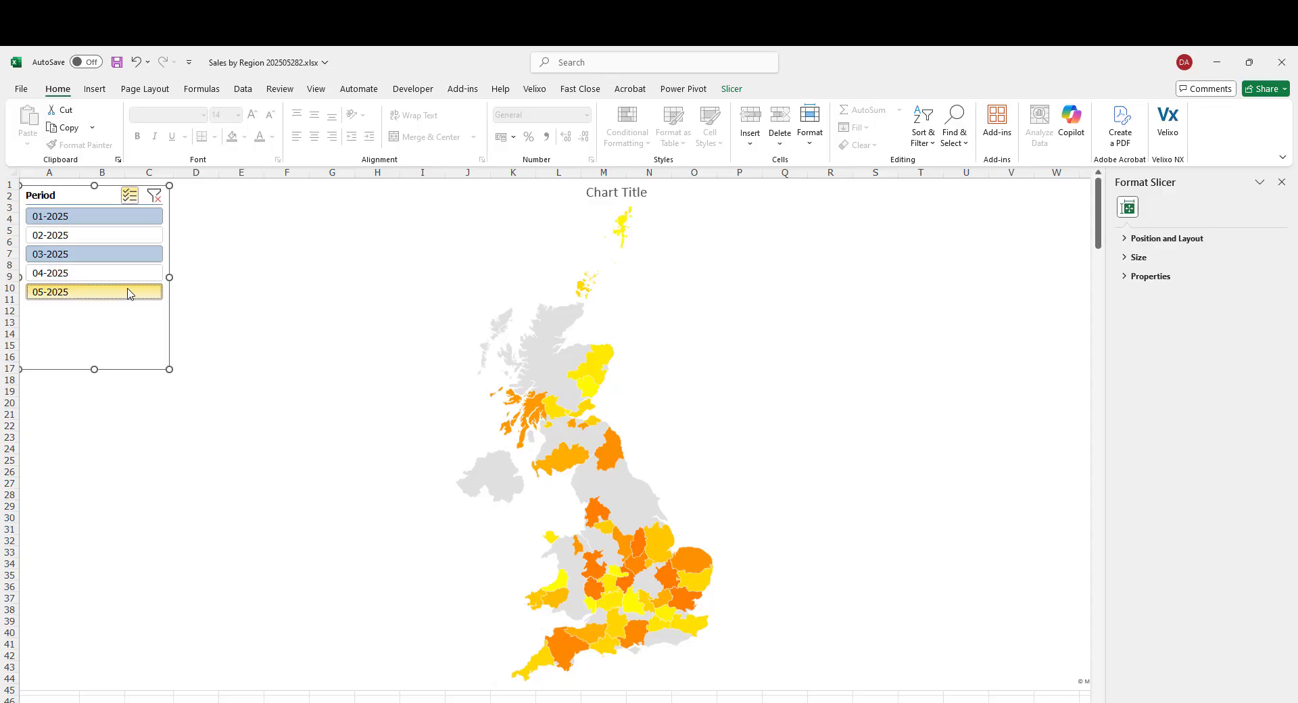
{"action": "left_click", "coordinate": [125, 277]}
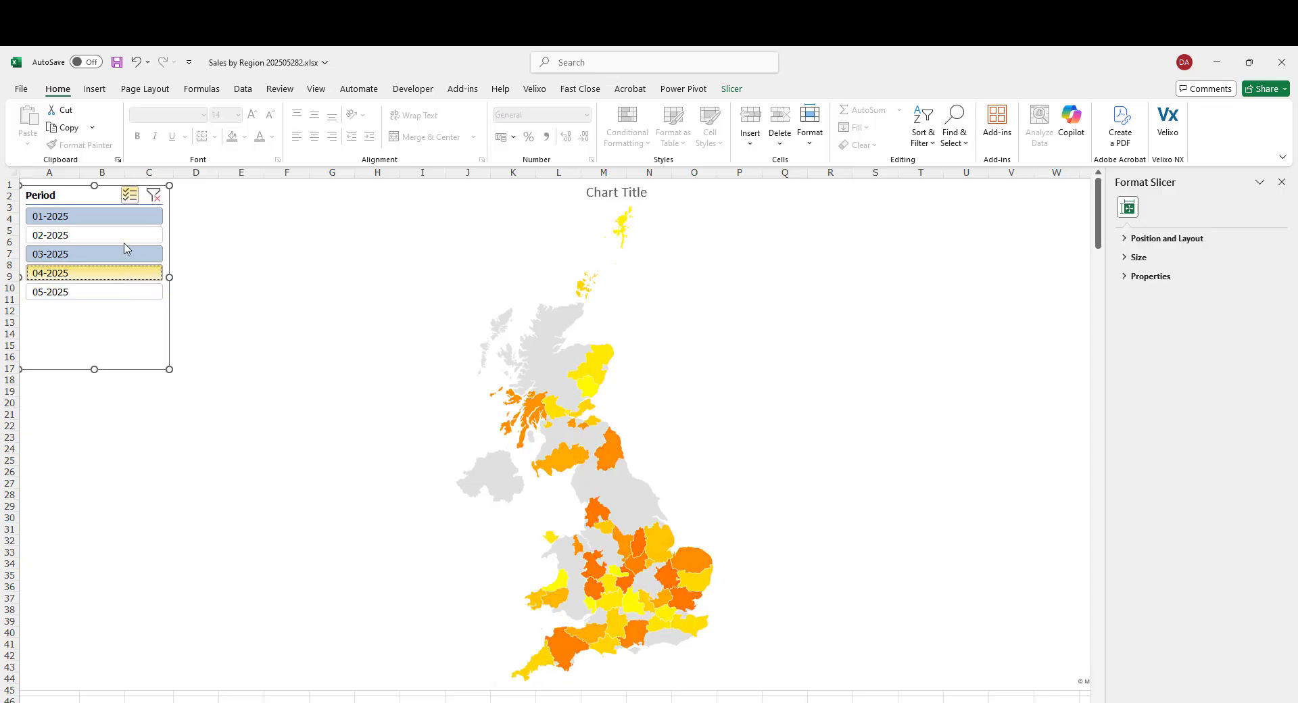
{"action": "left_click", "coordinate": [130, 219]}
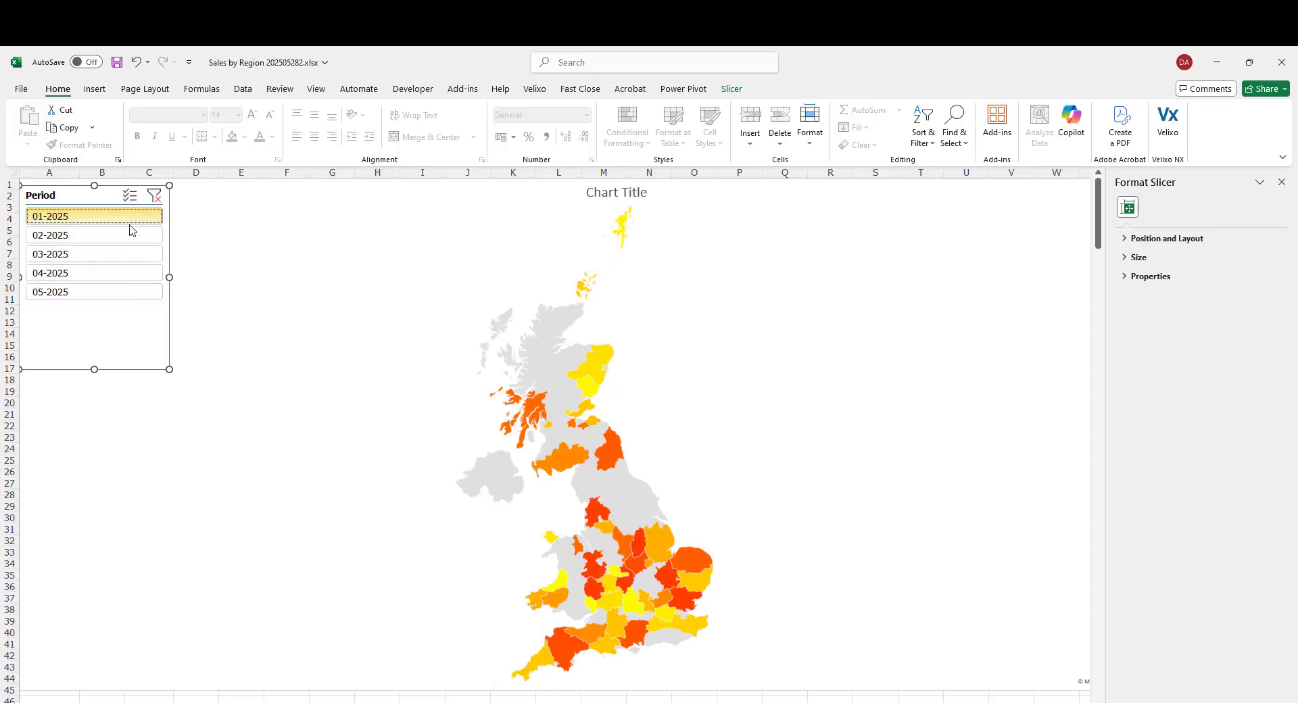
{"action": "left_click", "coordinate": [130, 236]}
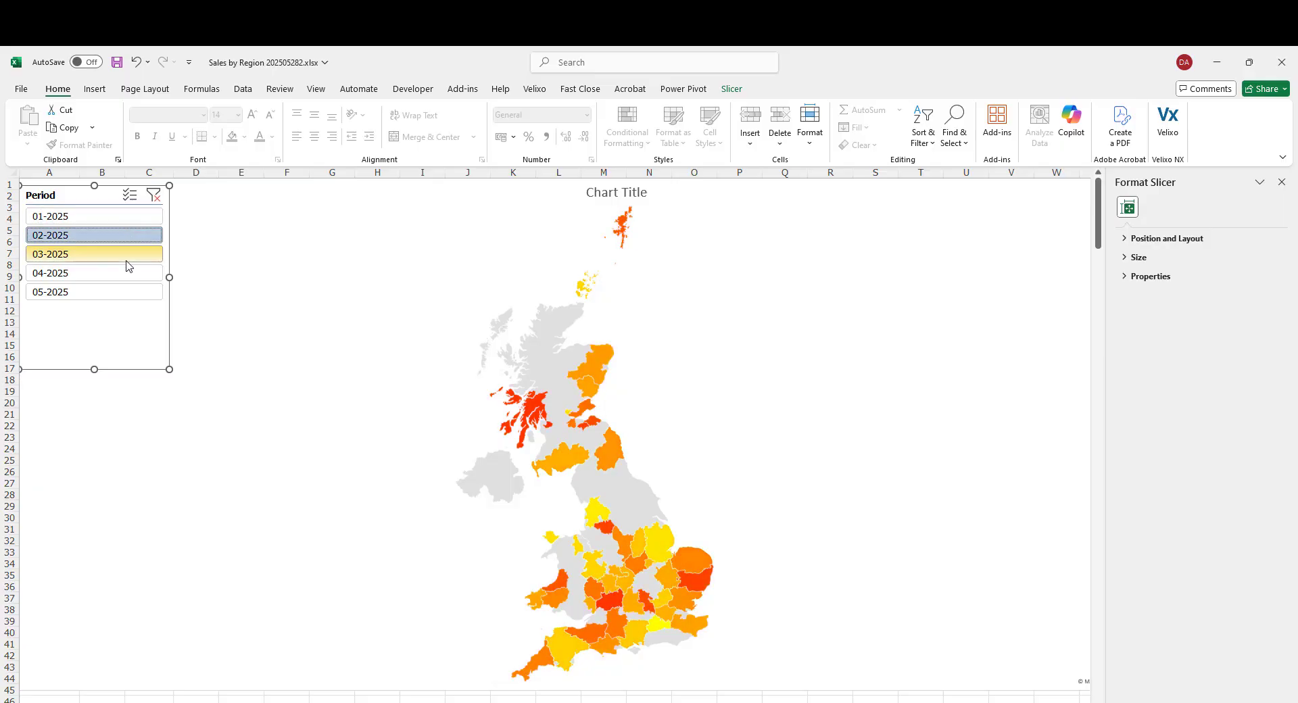
{"action": "left_click", "coordinate": [126, 260]}
{"action": "left_click", "coordinate": [123, 295]}
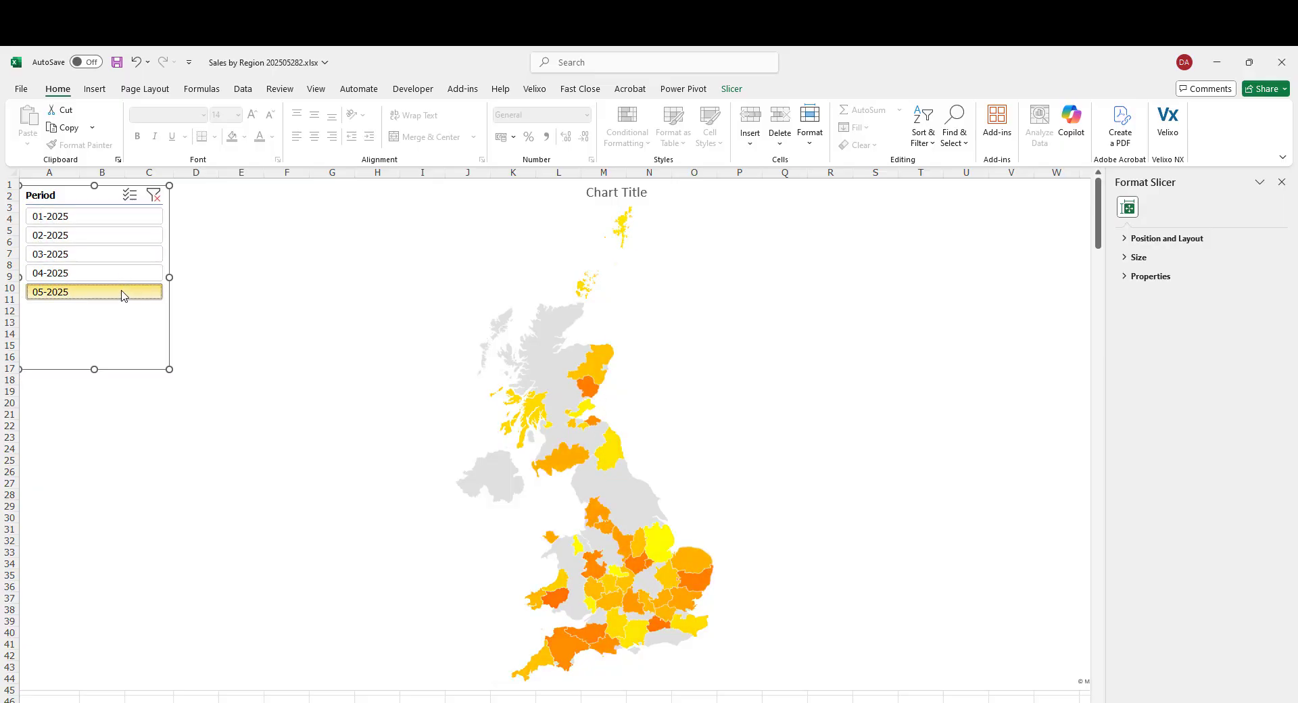